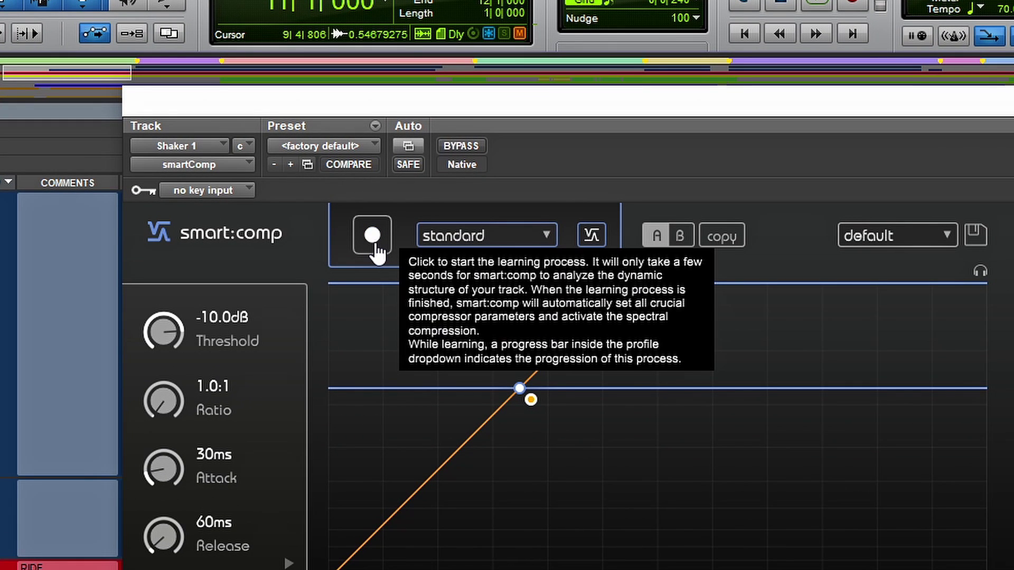
Step: Start the learning process with the standard profile and play back the Tamb track for analysis
left_click(547, 237)
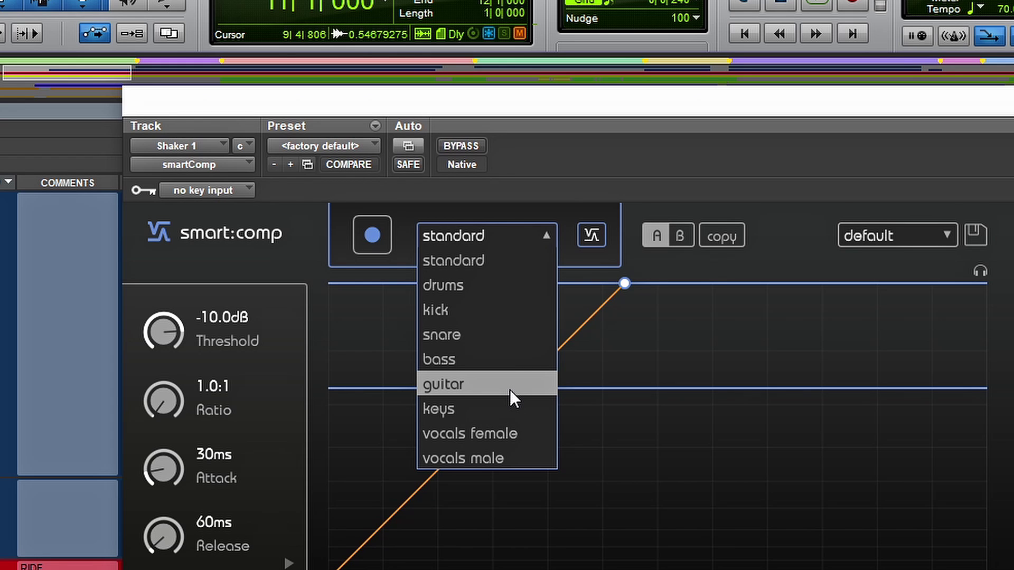
left_click(375, 240)
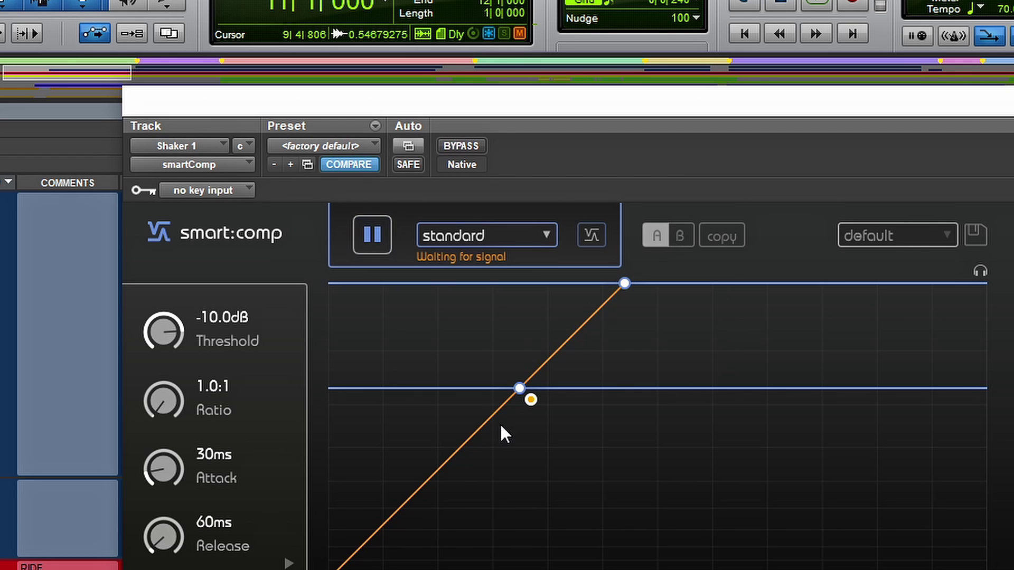
left_click(388, 234)
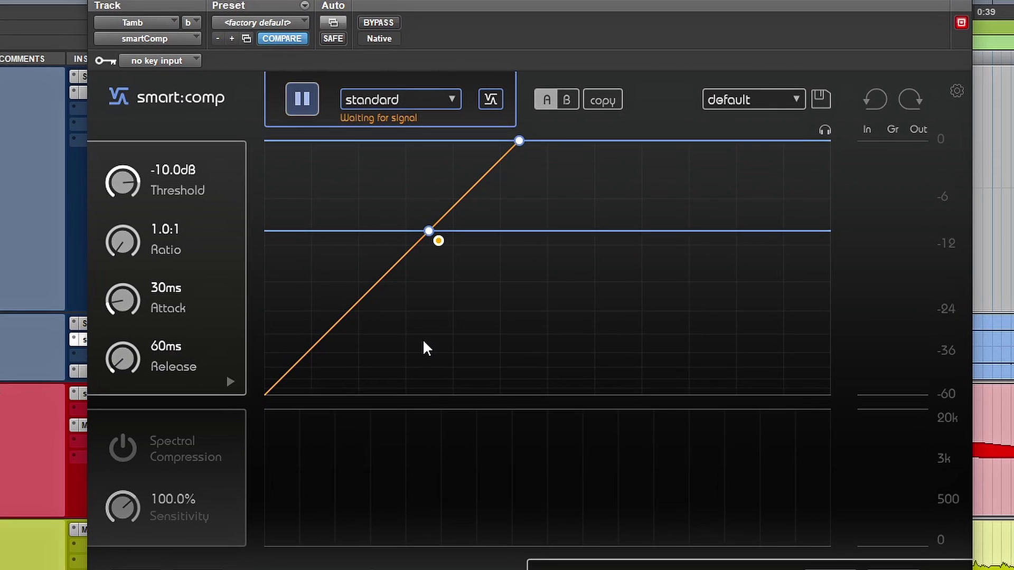
key("space")
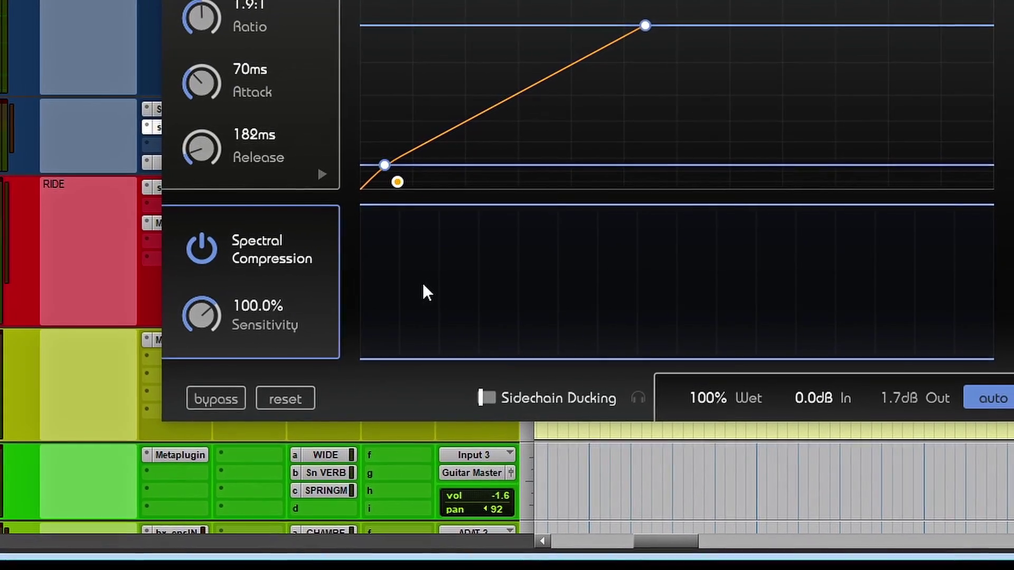
Step: Try the spectral compression sensitivity at 150%, then set it to 0%
mouse_move(199, 322)
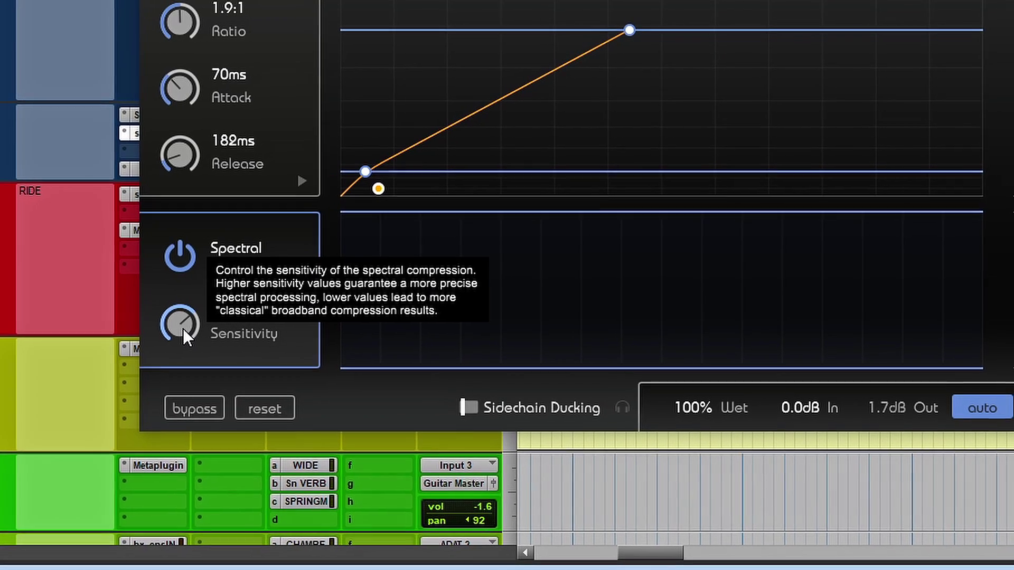
left_click_drag(166, 335, 188, 236)
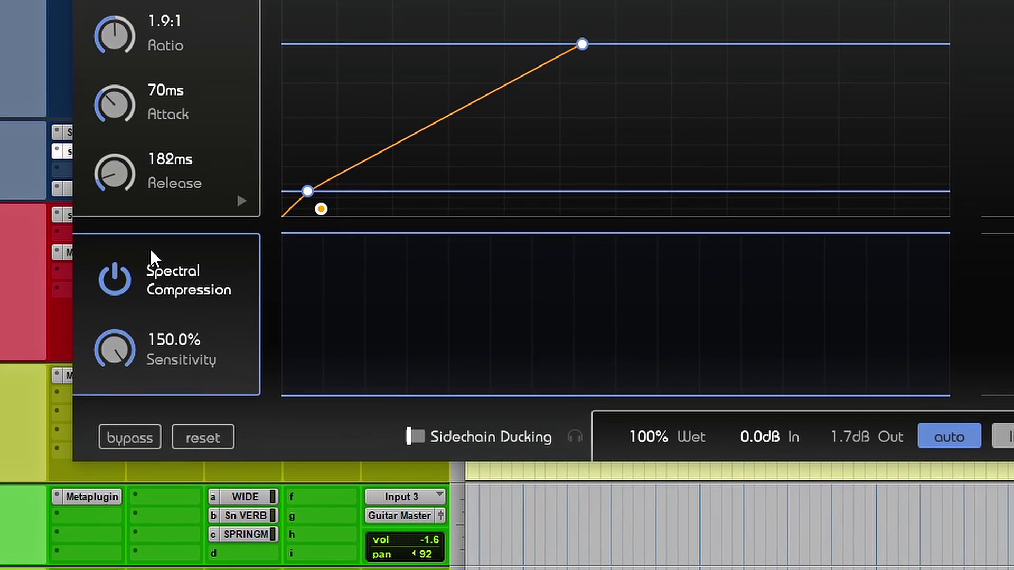
left_click_drag(168, 343, 168, 401)
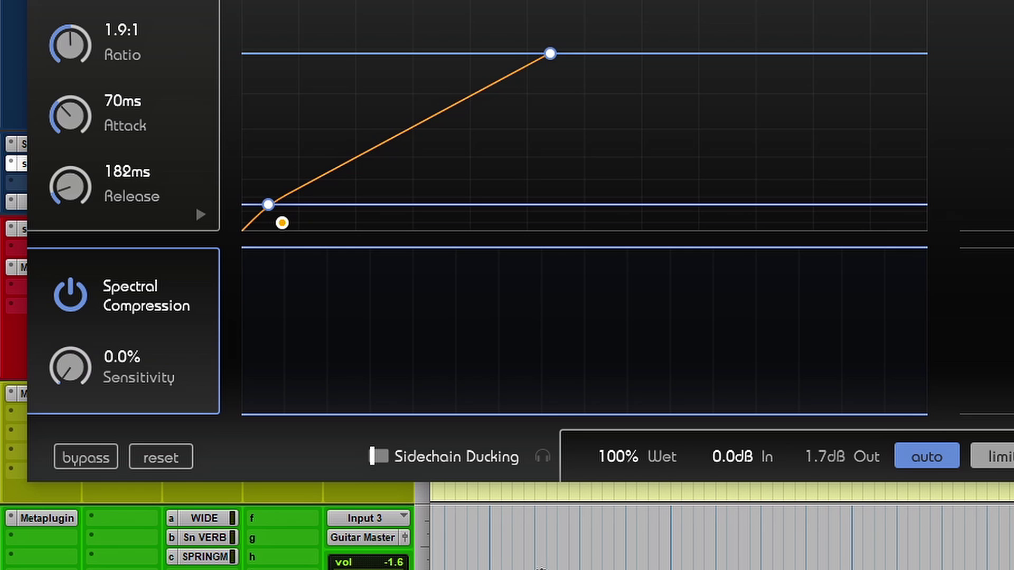
Step: Narrow the spectral compression frequency range by raising its lower limit and lowering its upper limit
mouse_move(574, 414)
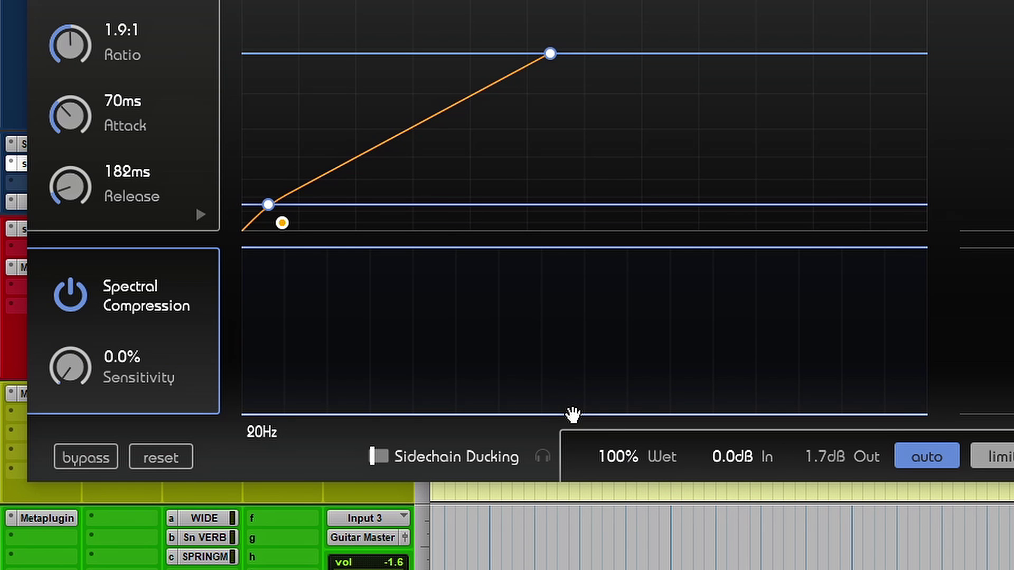
left_click_drag(573, 414, 574, 346)
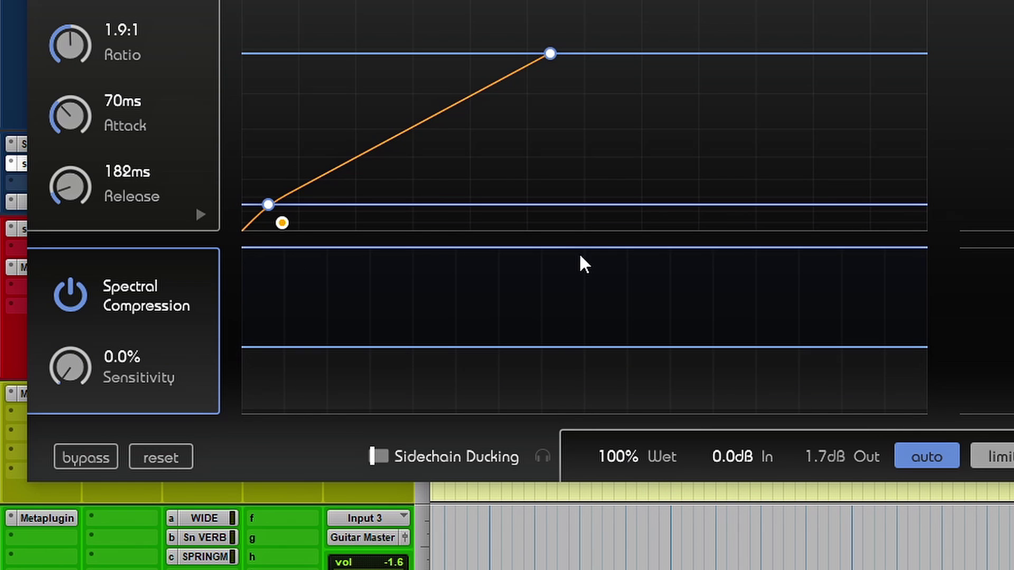
left_click_drag(579, 247, 586, 286)
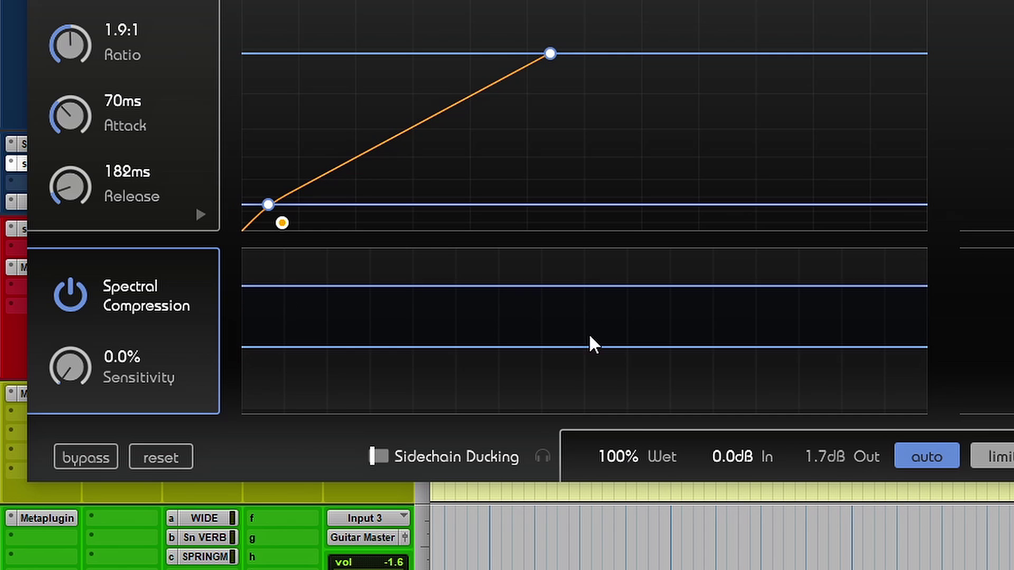
left_click_drag(637, 346, 635, 356)
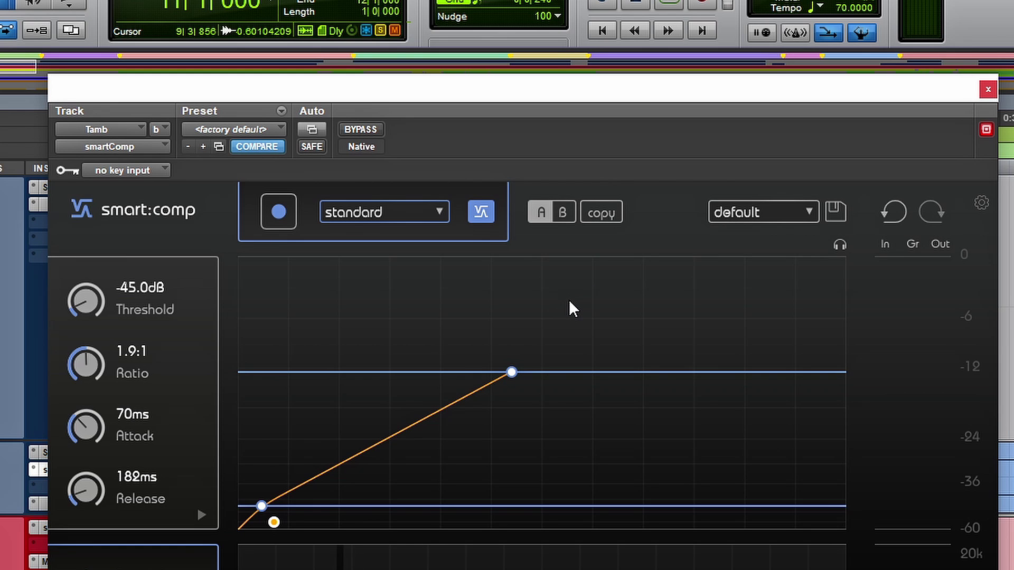
Step: Copy the compressor settings to state B and set B's threshold to -22.7 dB and ratio to 1.8:1
left_click(595, 213)
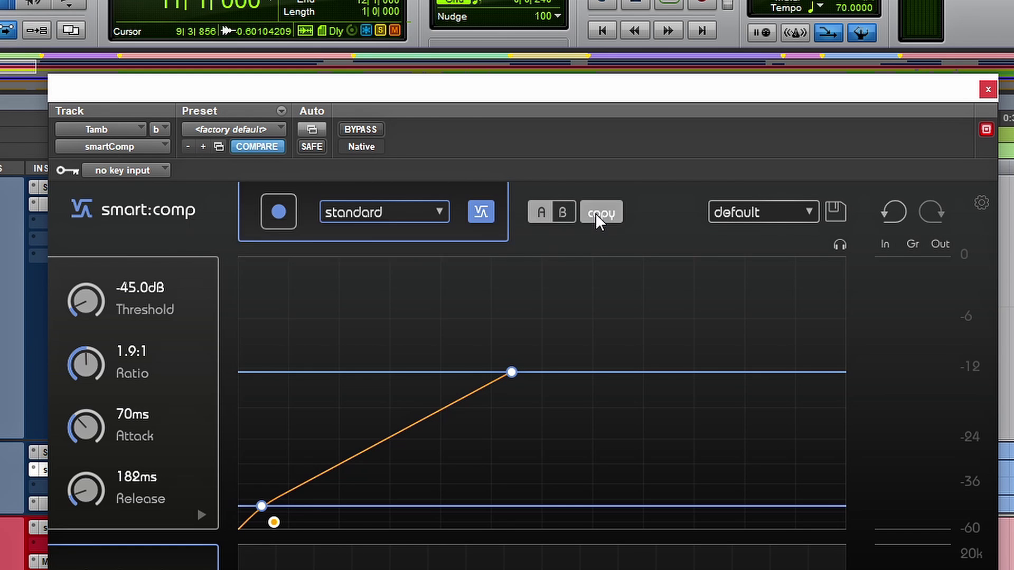
left_click(566, 211)
left_click_drag(511, 373, 536, 300)
left_click_drag(262, 506, 317, 373)
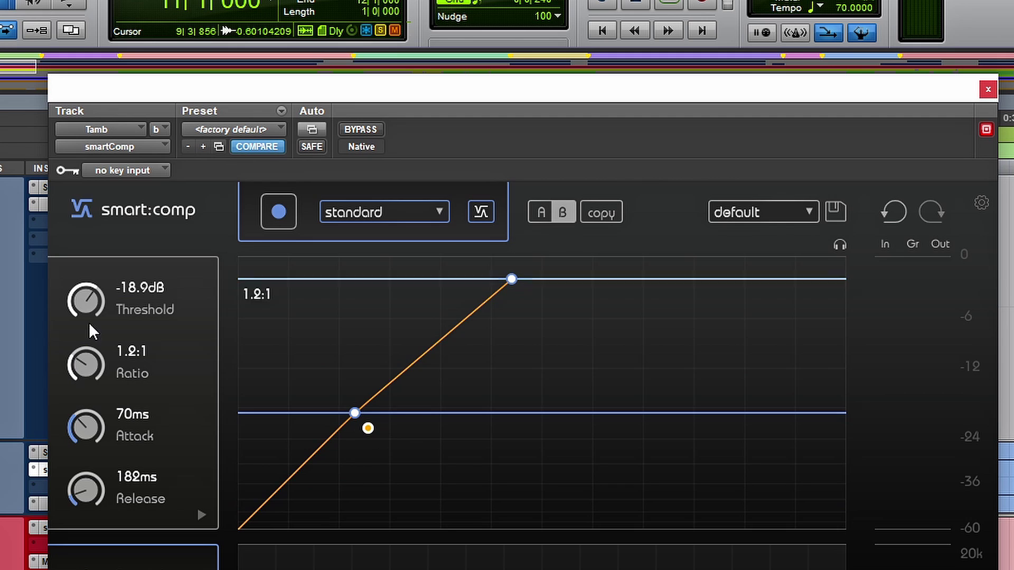
left_click_drag(86, 367, 83, 323)
left_click_drag(94, 279, 83, 317)
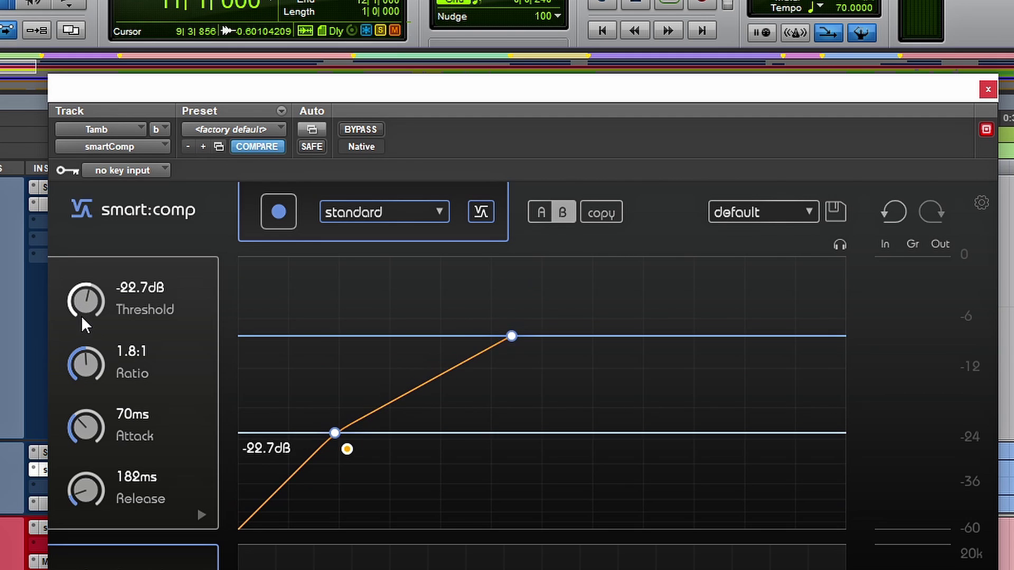
Step: Compare the settings of states A and B, ending on A, and check the default preset
left_click(541, 213)
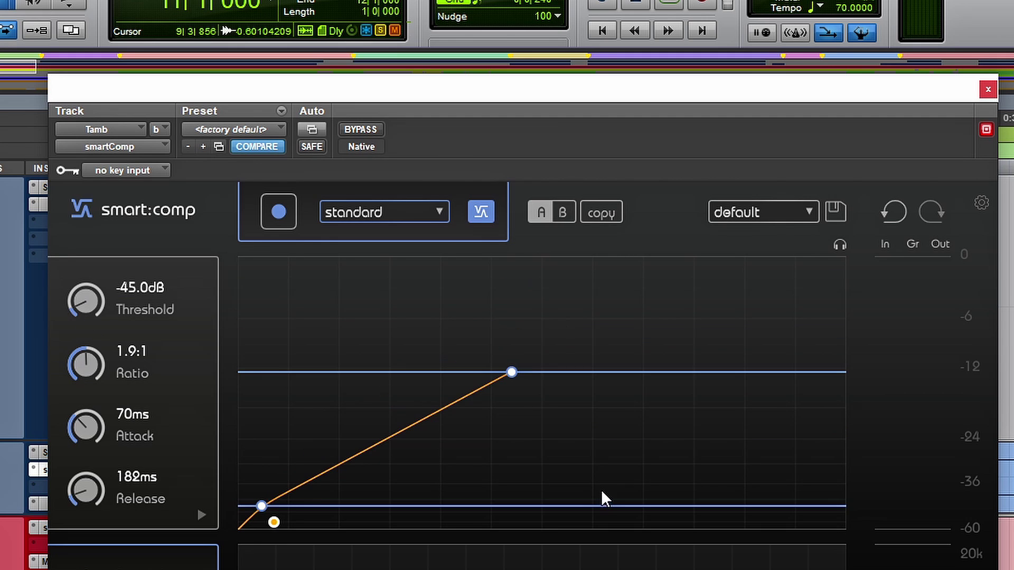
left_click(564, 211)
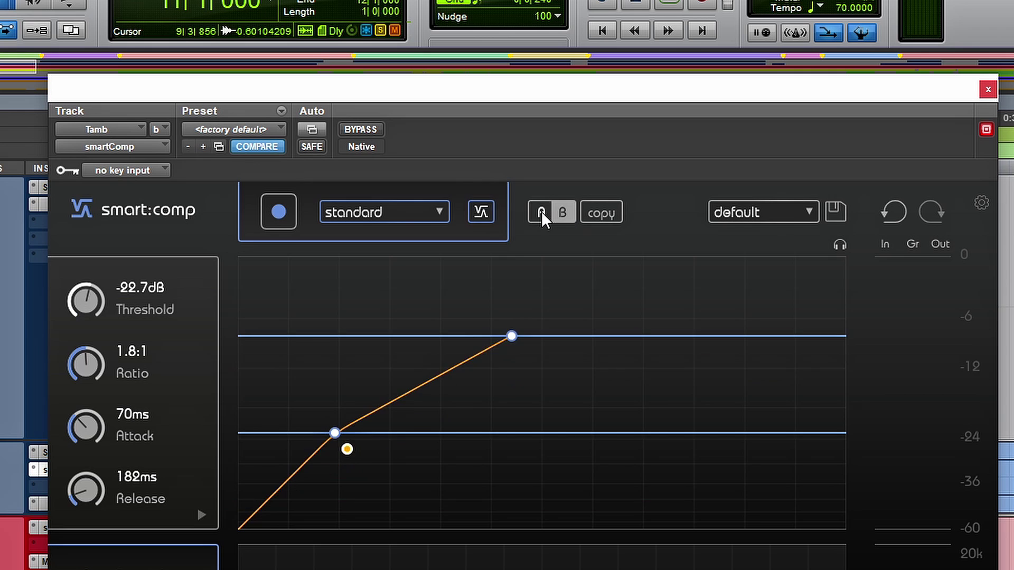
left_click(540, 211)
left_click(564, 211)
left_click(541, 211)
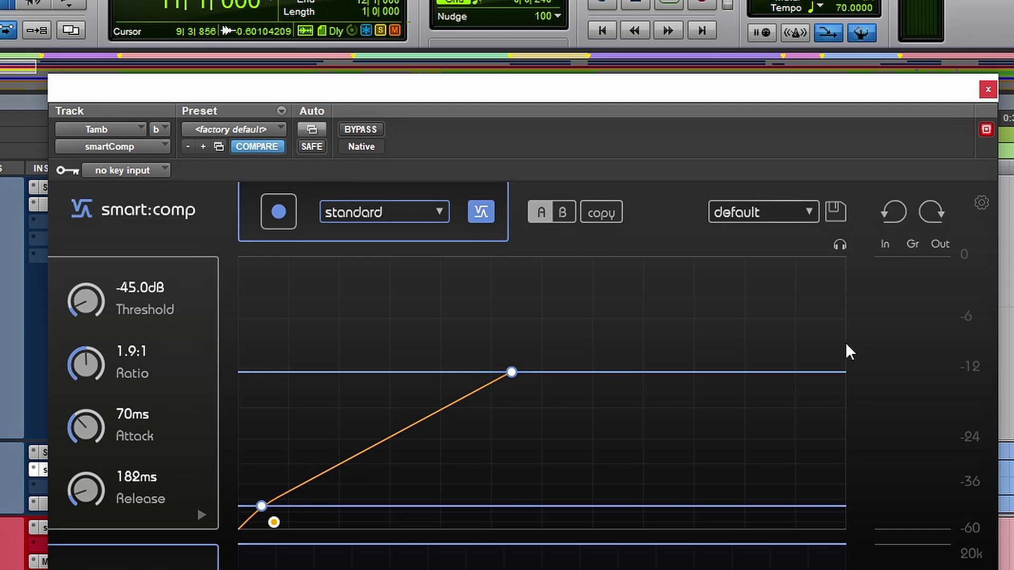
left_click(802, 208)
left_click(730, 234)
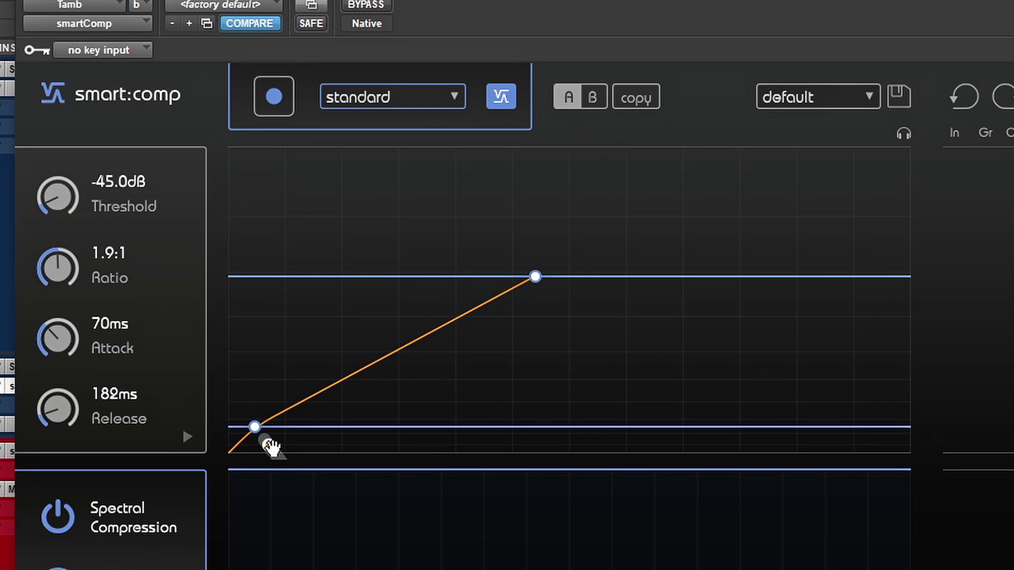
Step: Soften the compression knee and set the threshold to -49.4 dB and the ratio to 2.6:1
mouse_move(333, 526)
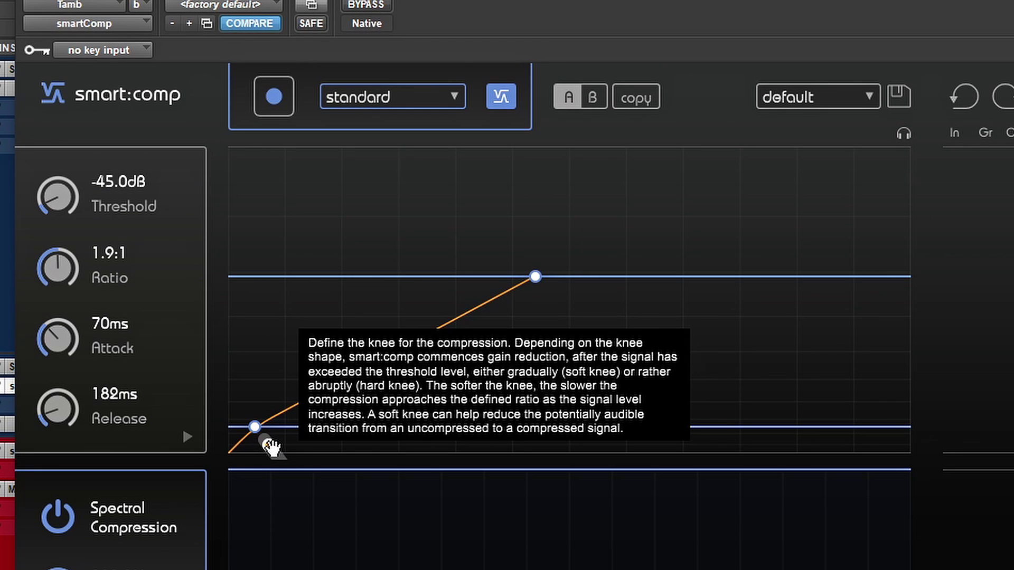
left_click_drag(271, 448, 385, 321)
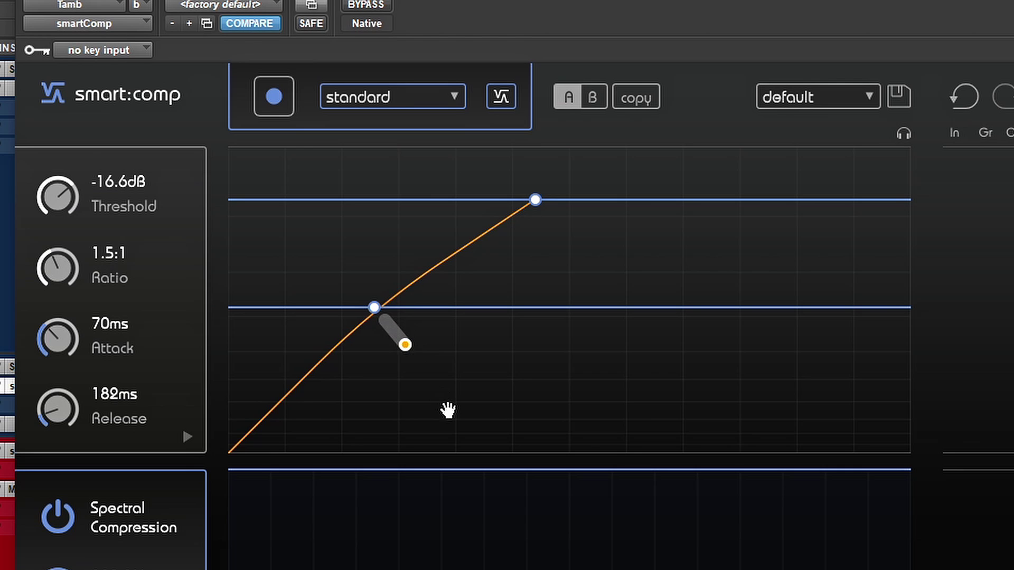
left_click_drag(384, 321, 405, 345)
mouse_move(159, 369)
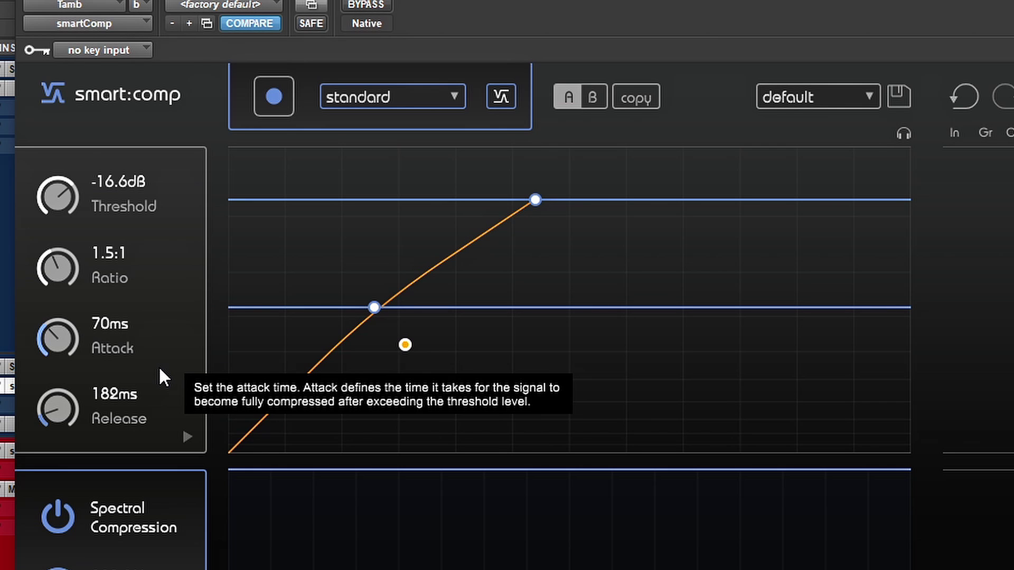
left_click_drag(61, 277, 94, 370)
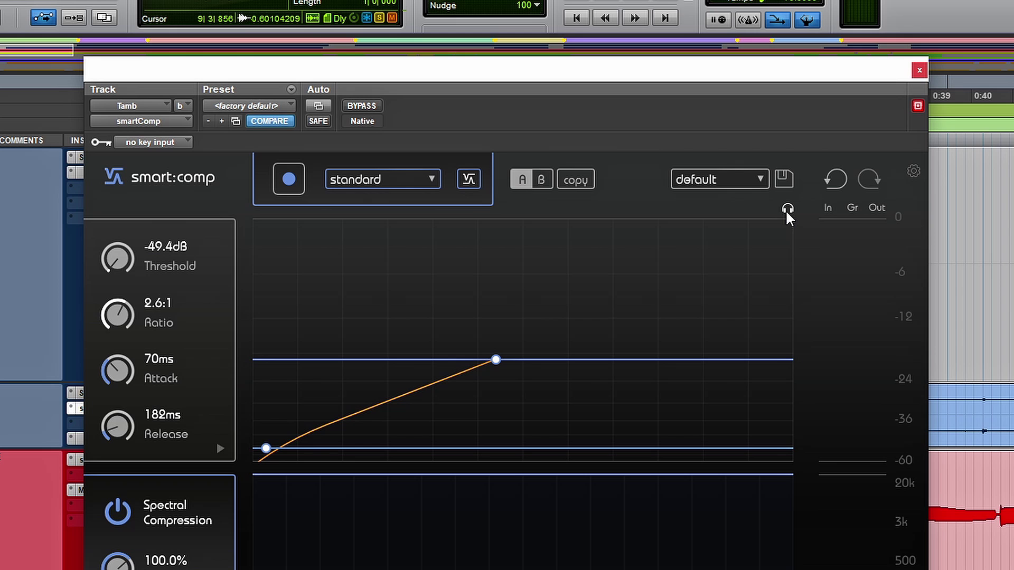
Step: Play back the track to examine the gain reduction and level display, then stop playback
left_click(583, 226)
key("space")
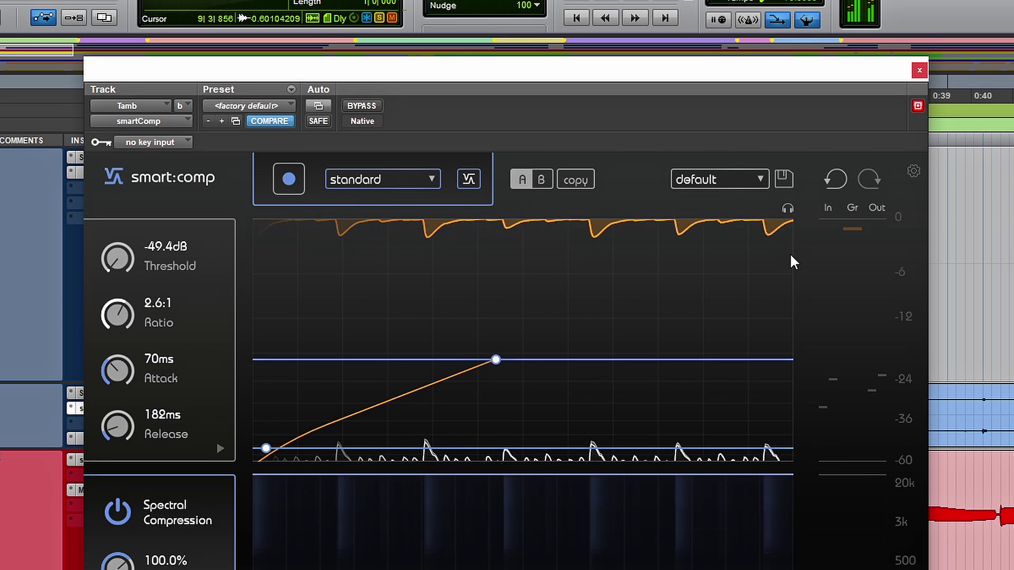
key("space")
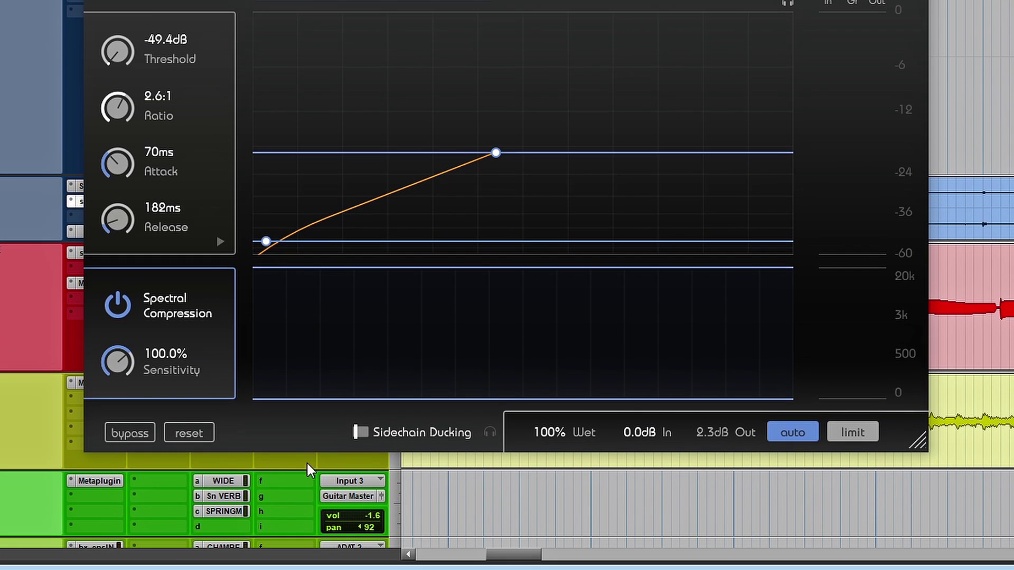
Step: Reset the compressor parameters to their defaults and set the wet mix to 50%
left_click(137, 435)
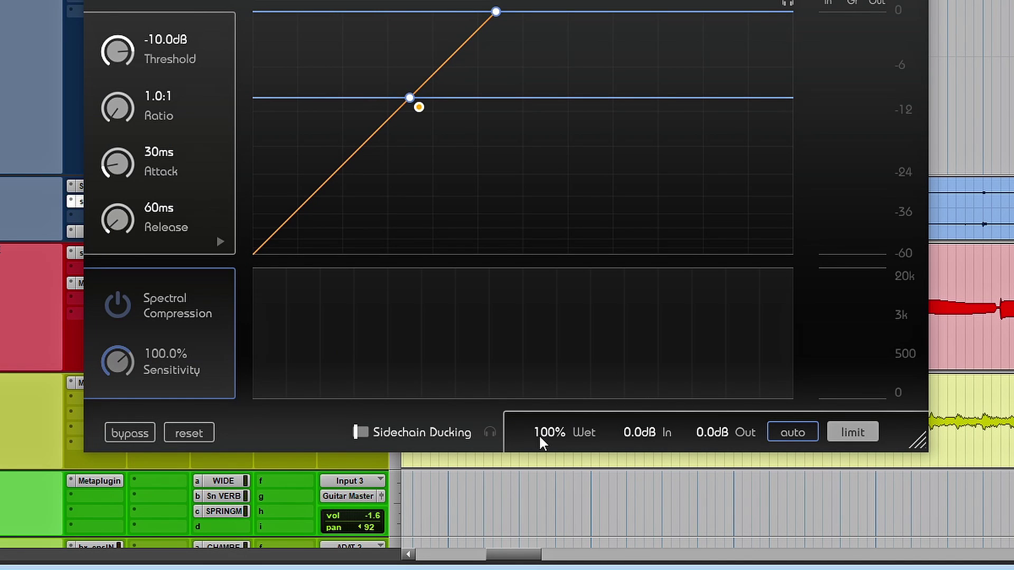
left_click_drag(539, 434, 550, 569)
left_click_drag(550, 569, 547, 521)
Step: Turn on Sidechain Ducking and open the key input selection for the Tamb compressor
left_click(361, 432)
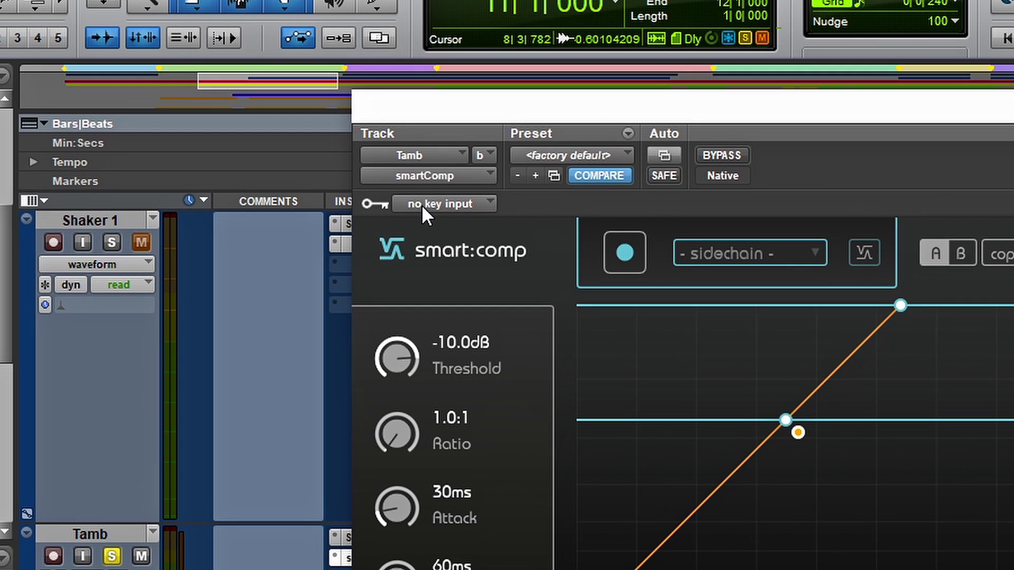
left_click(391, 154)
left_click(544, 167)
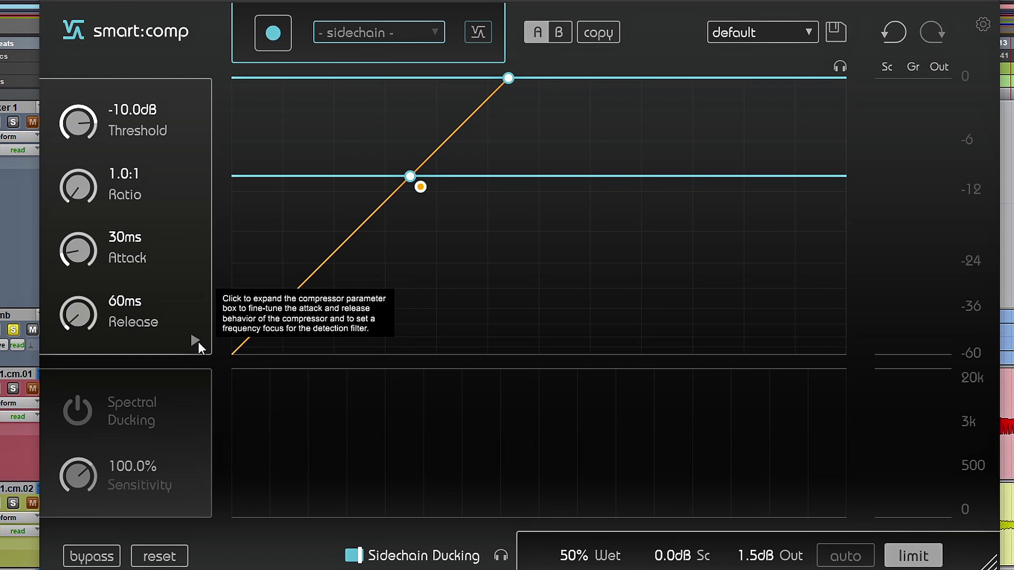
Step: Narrow the detection focus to 423 Hz–4.0 kHz, then raise both frequency limits slightly
left_click(196, 340)
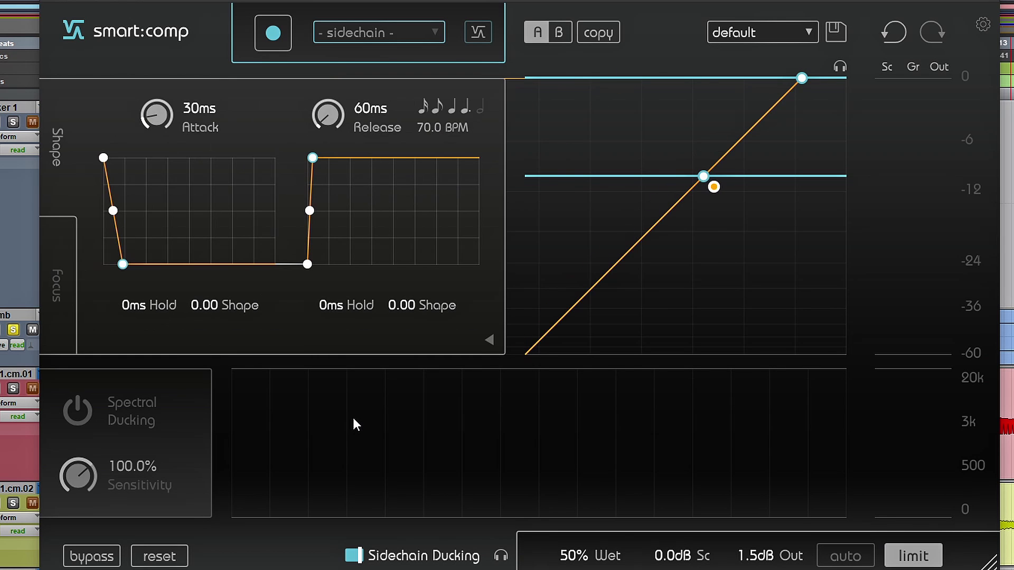
left_click(54, 299)
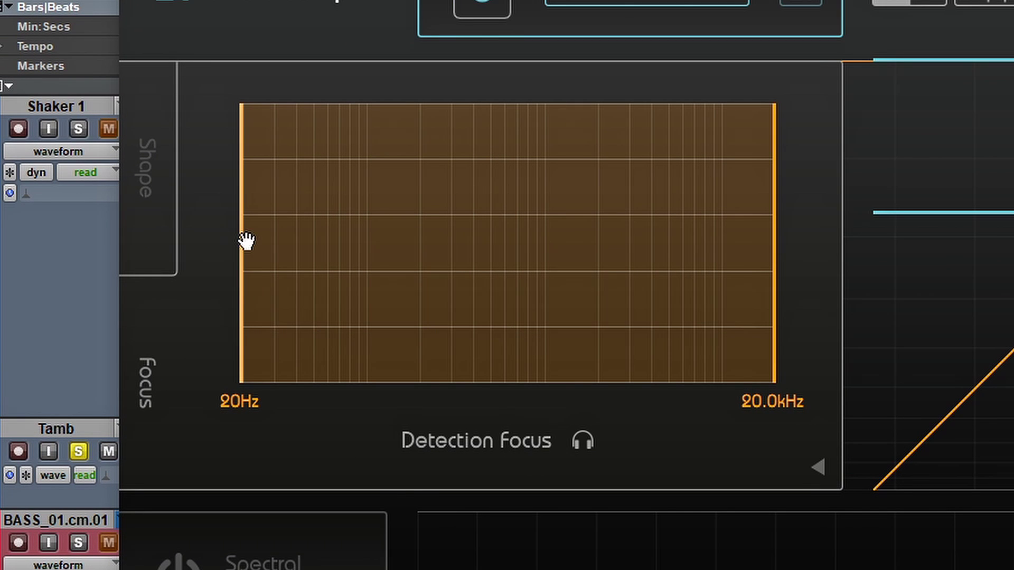
left_click_drag(244, 240, 391, 253)
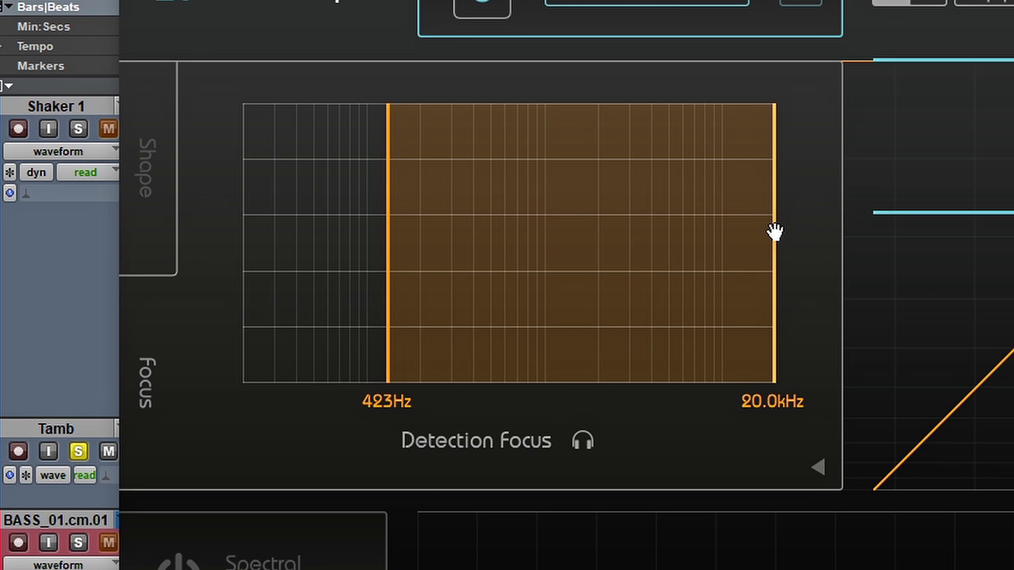
left_click_drag(774, 231, 627, 244)
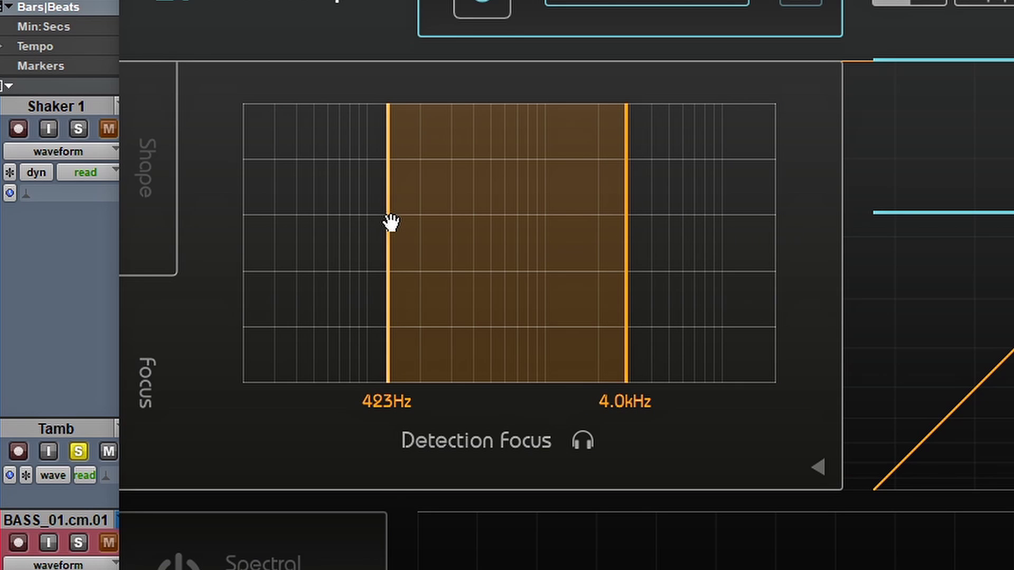
left_click_drag(389, 220, 429, 230)
left_click_drag(626, 233, 670, 247)
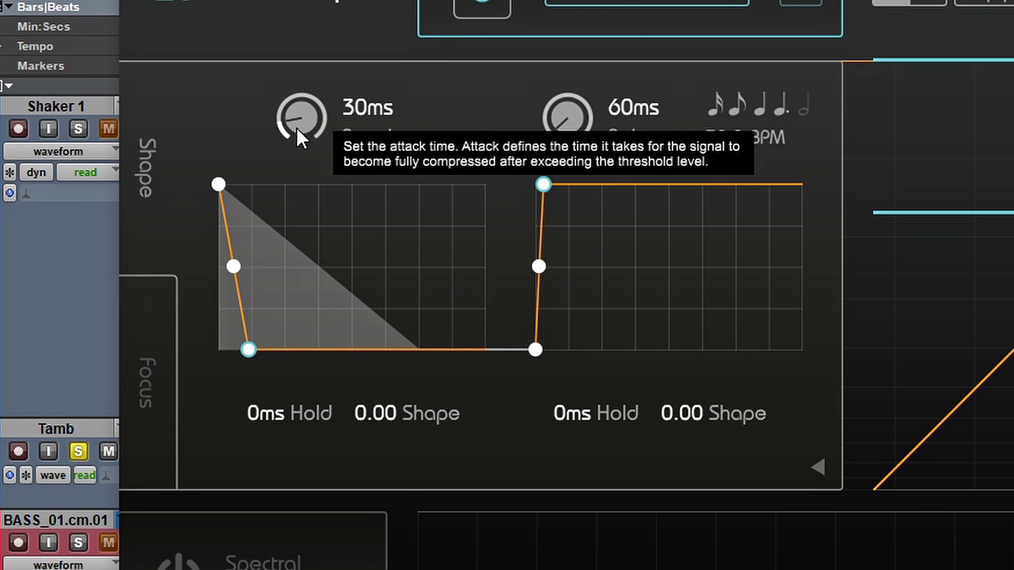
Step: Set the attack to 119 ms with a 25 ms hold and a curve shape of -1.00
left_click_drag(296, 128, 313, 3)
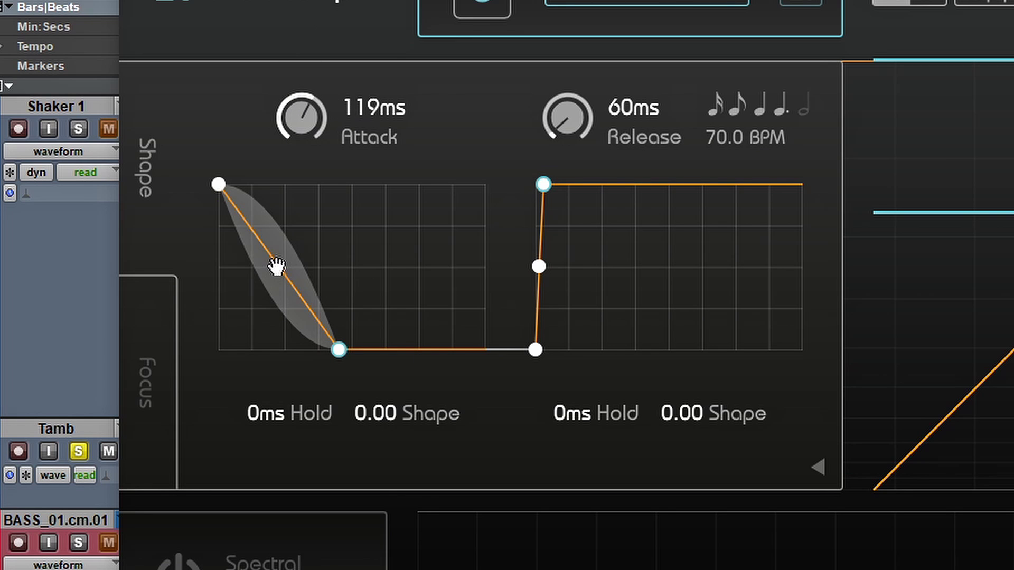
left_click_drag(276, 267, 307, 227)
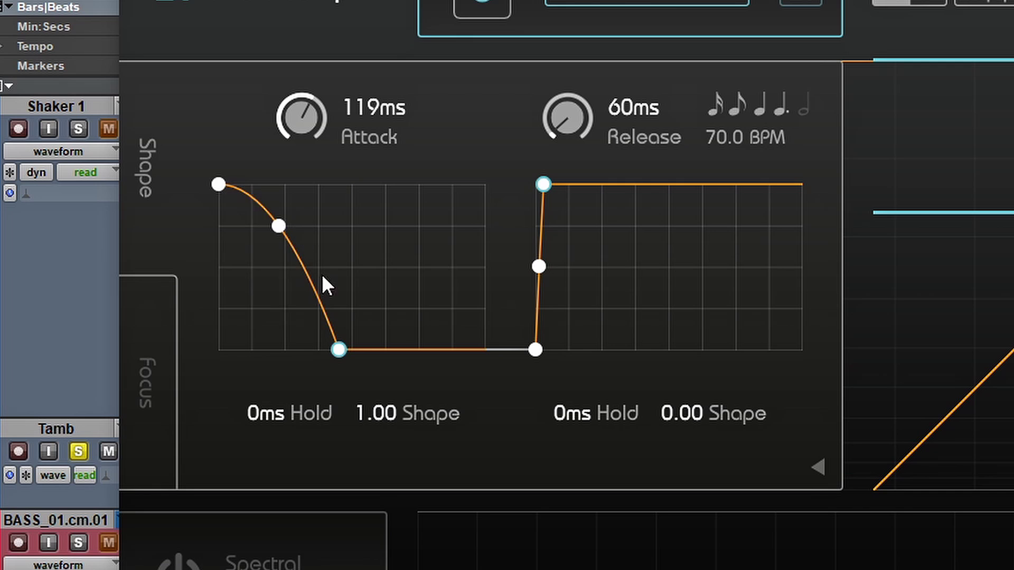
left_click_drag(376, 414, 376, 470)
left_click_drag(378, 423, 342, 160)
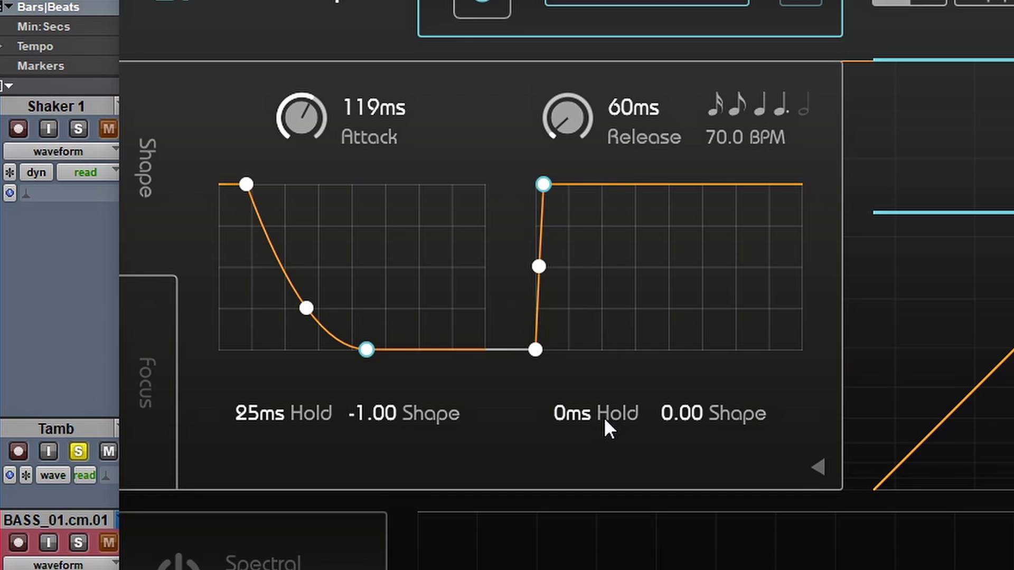
Step: Set the release hold to 27 ms and its shape to -0.20, then sync the release time to an eighth note
left_click_drag(580, 418, 569, 11)
left_click_drag(681, 413, 727, 467)
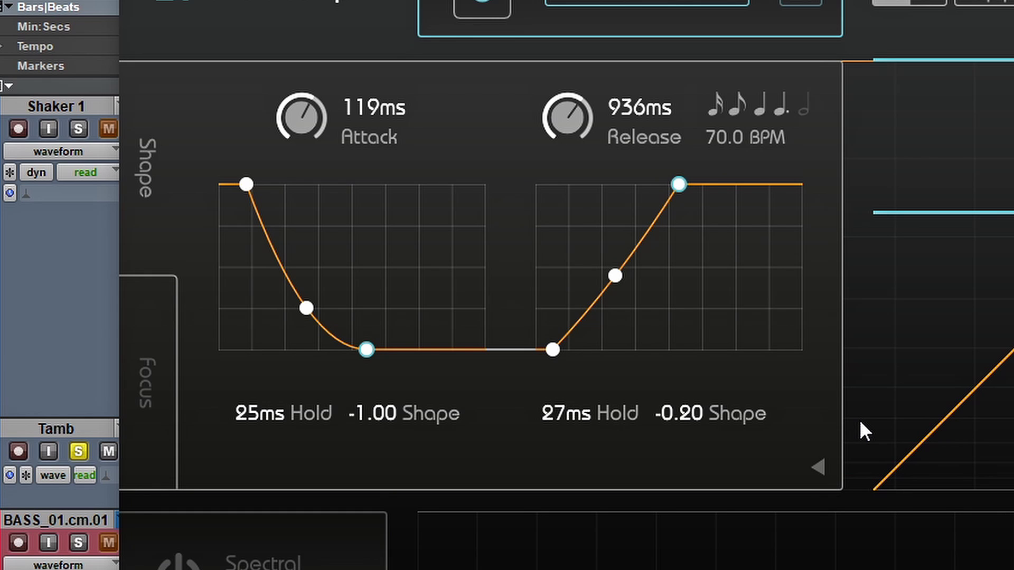
left_click(712, 106)
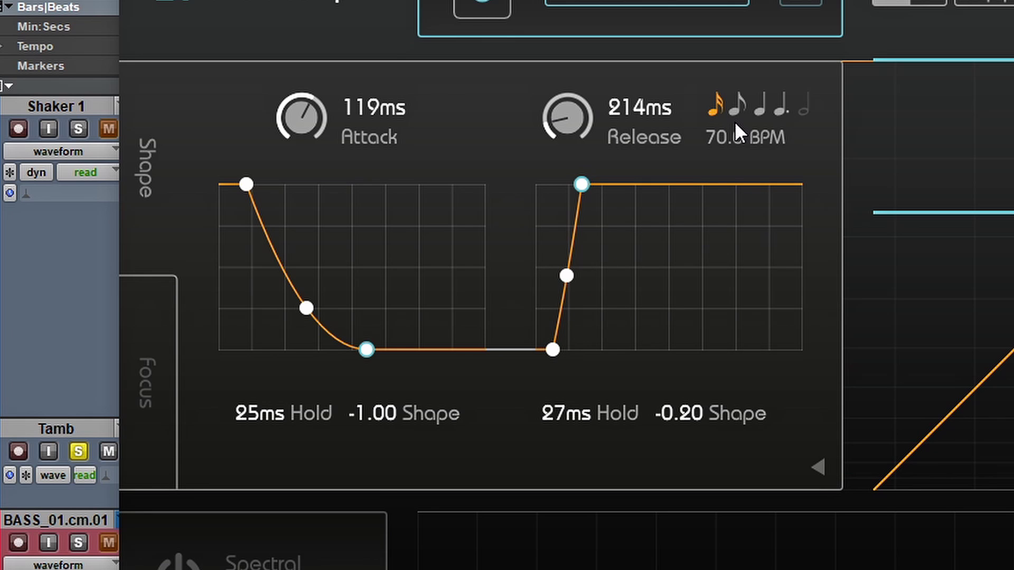
left_click(736, 111)
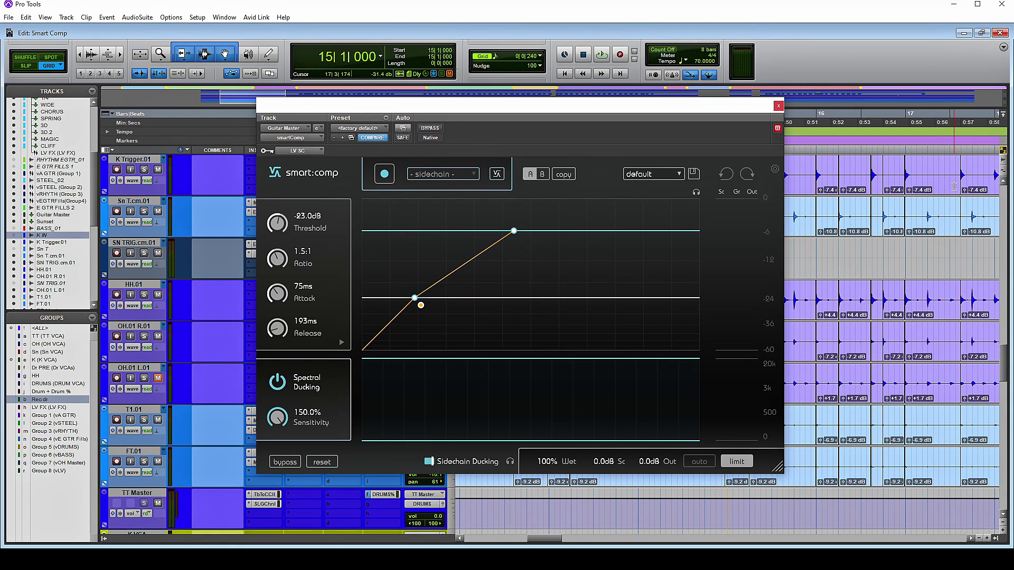
Step: Play the song from bar 15 and repeatedly compare the Guitar Master with the compressor bypassed and active, then stop playback
key("space")
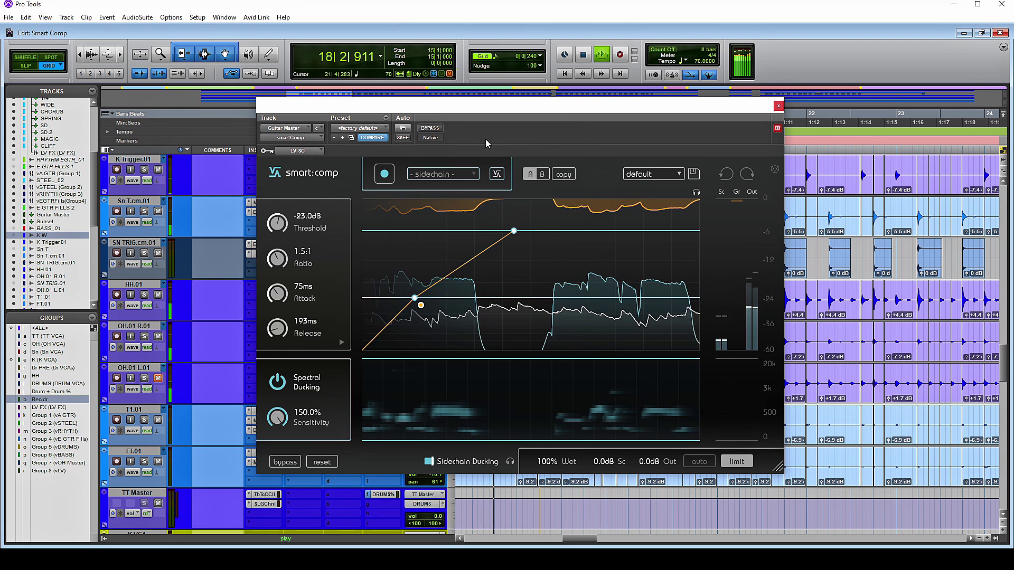
left_click(432, 129)
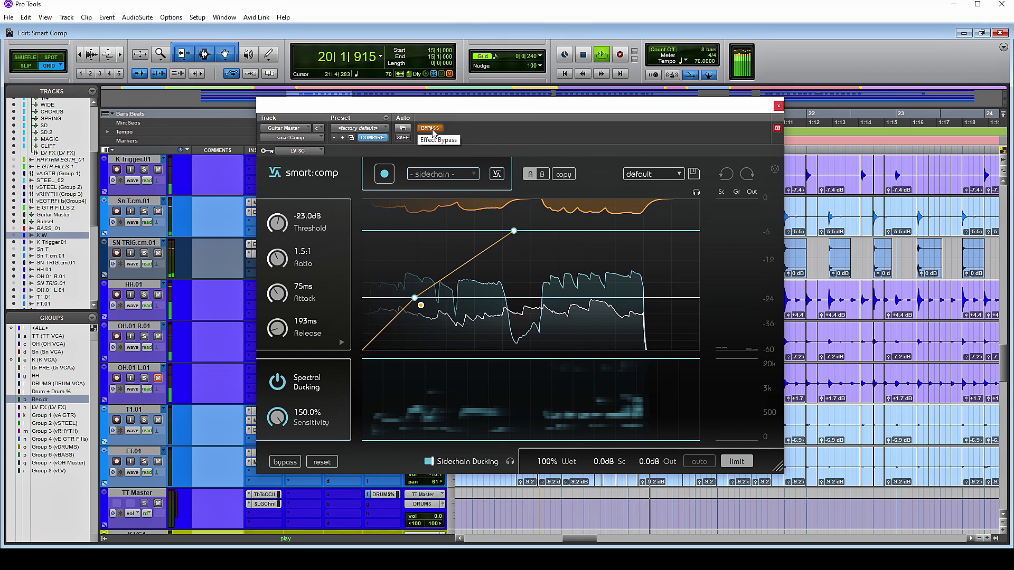
left_click(432, 130)
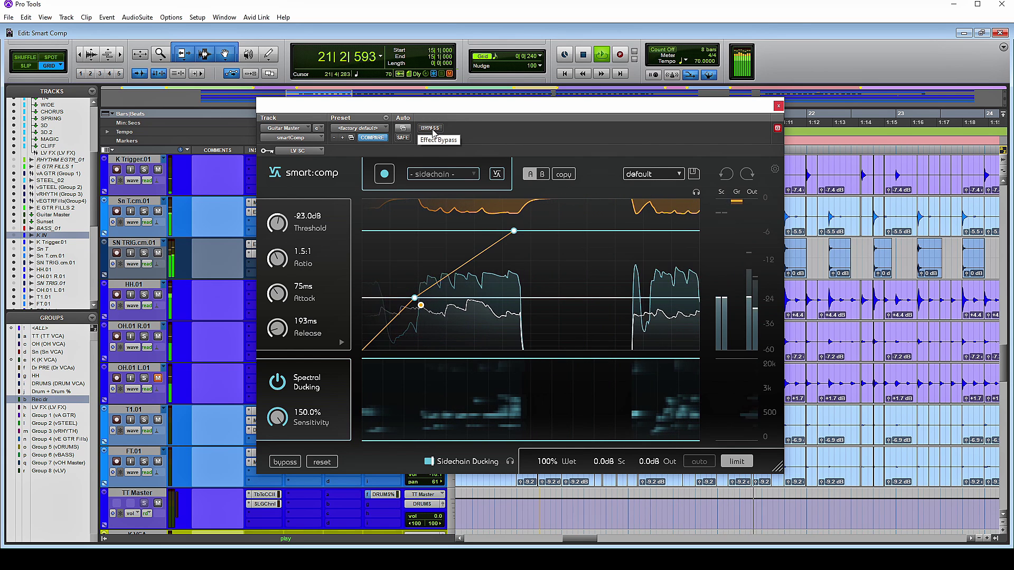
left_click(432, 130)
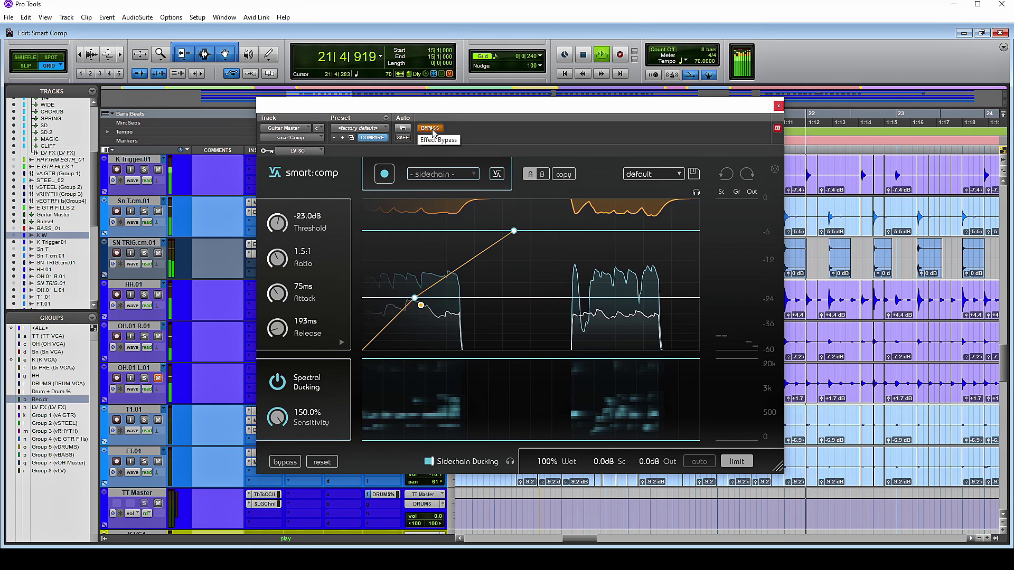
left_click(432, 130)
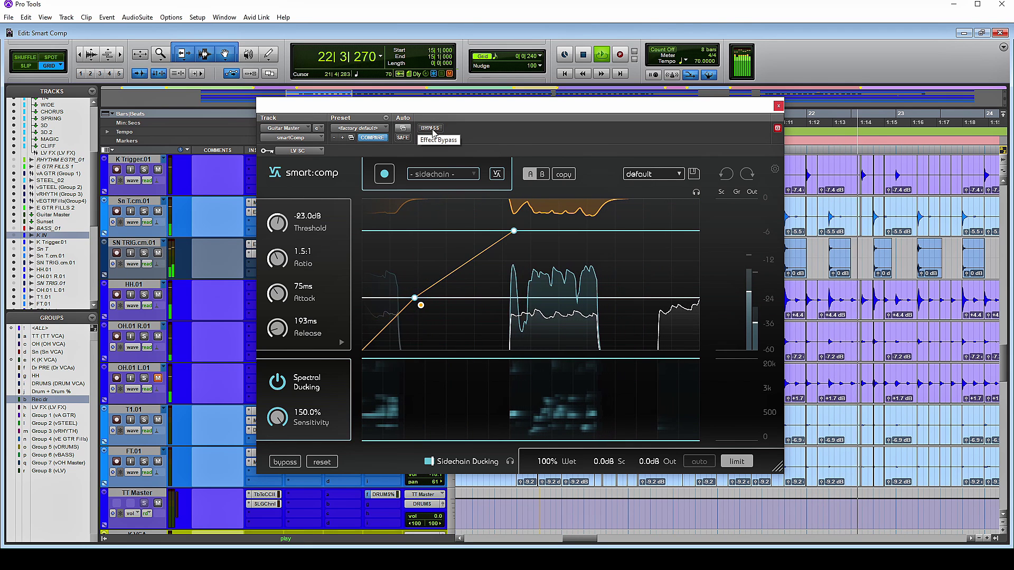
left_click(433, 130)
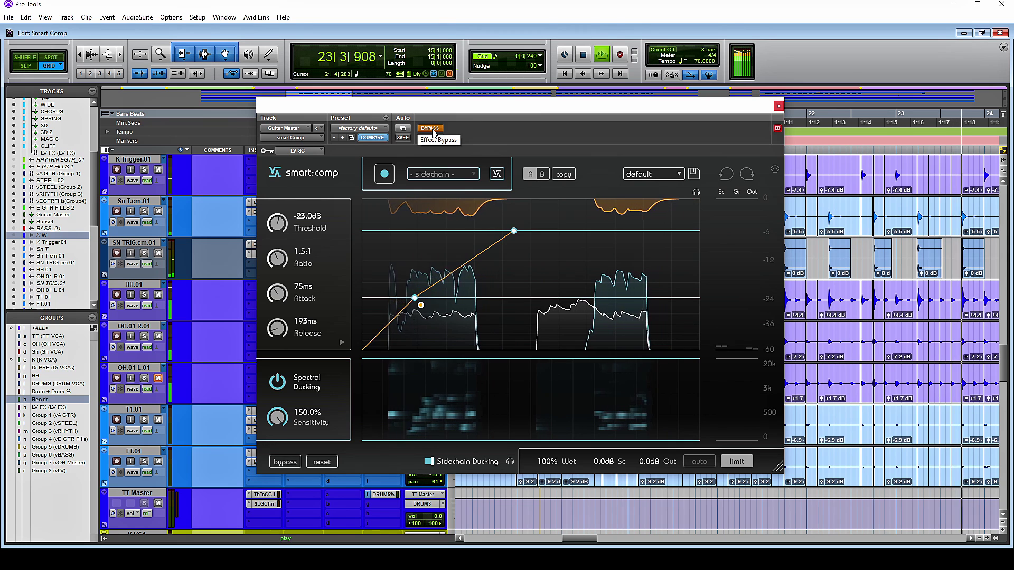
left_click(432, 129)
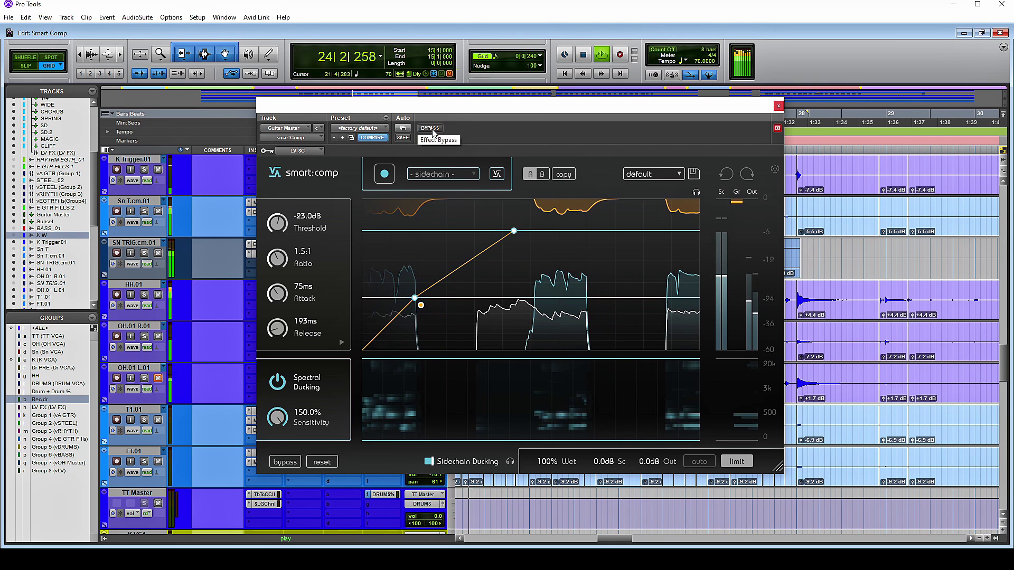
left_click(433, 129)
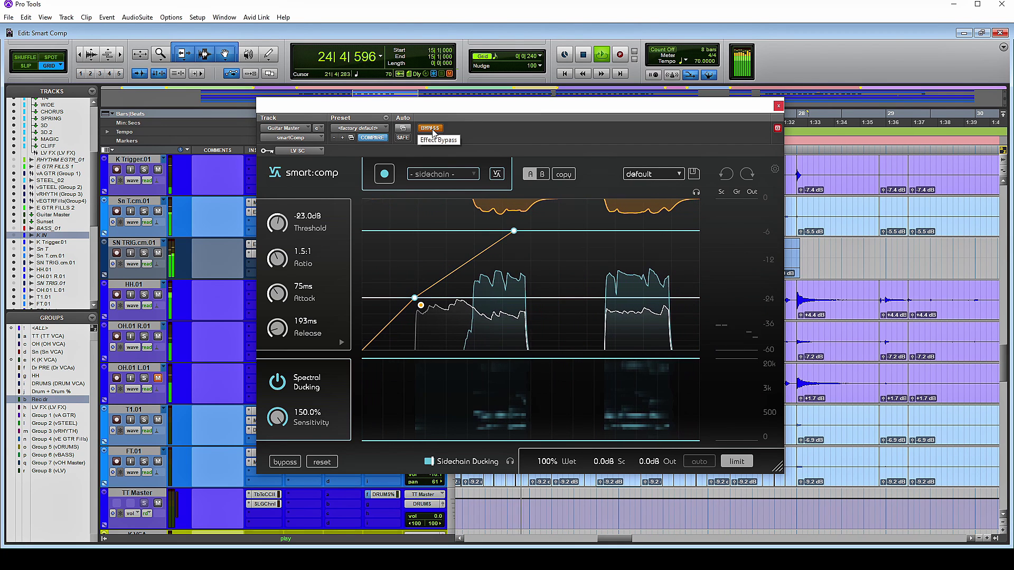
left_click(433, 130)
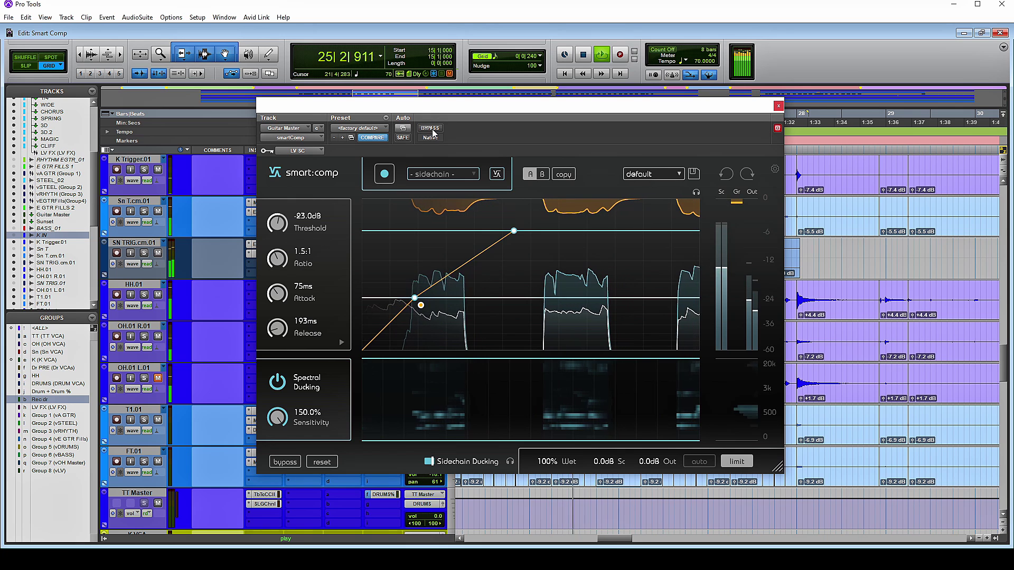
left_click(432, 130)
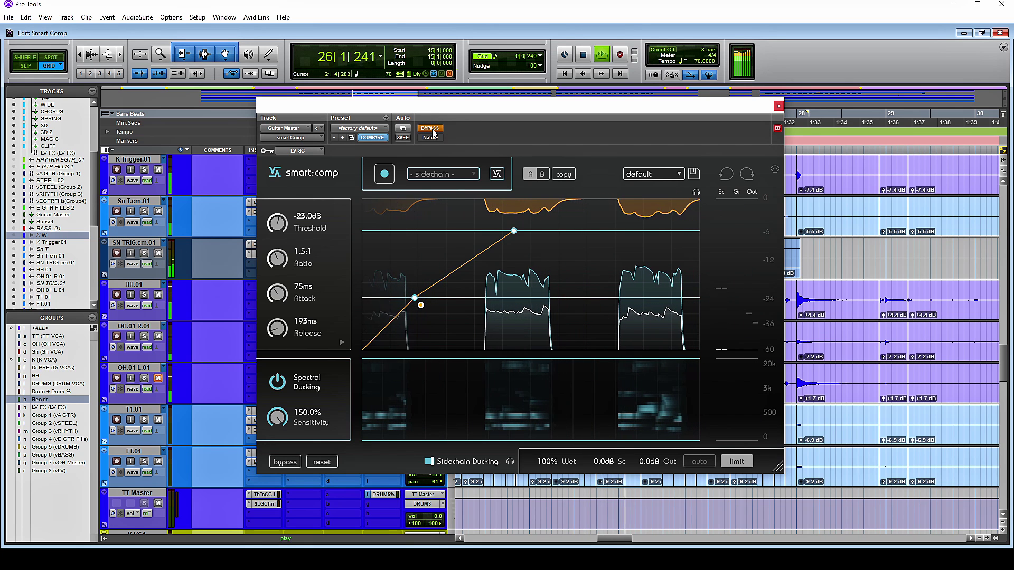
left_click(433, 131)
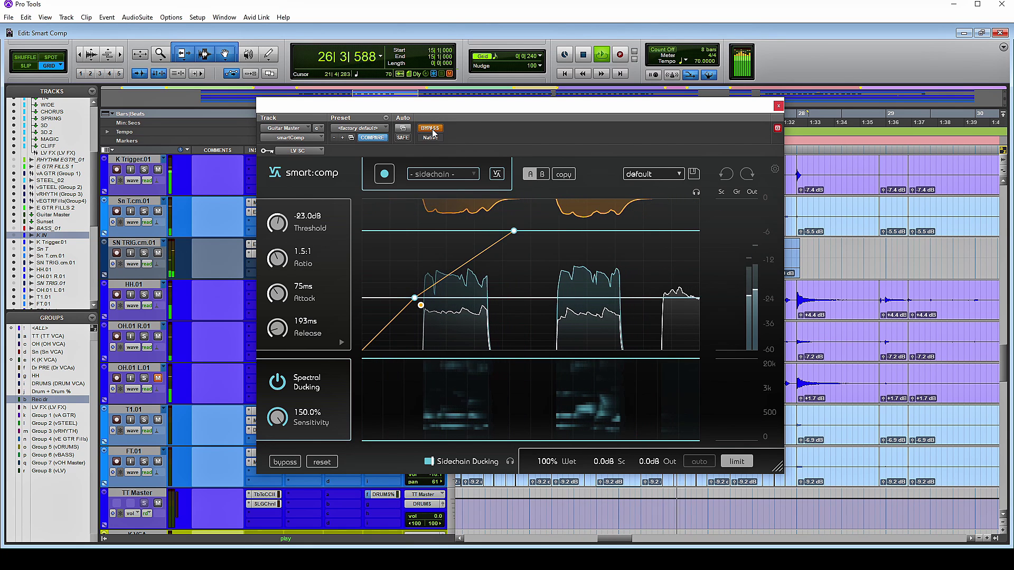
left_click(432, 130)
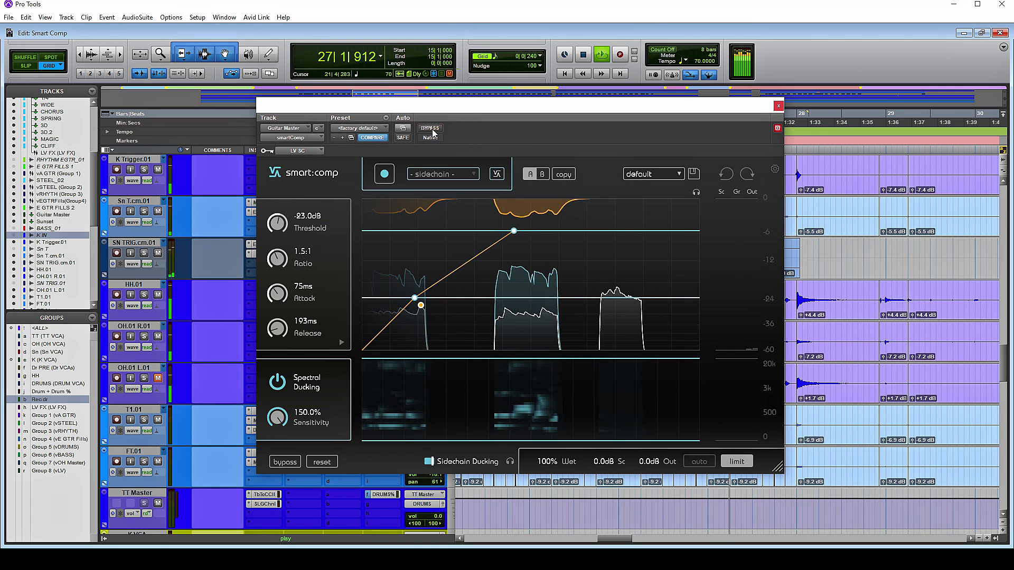
left_click(432, 130)
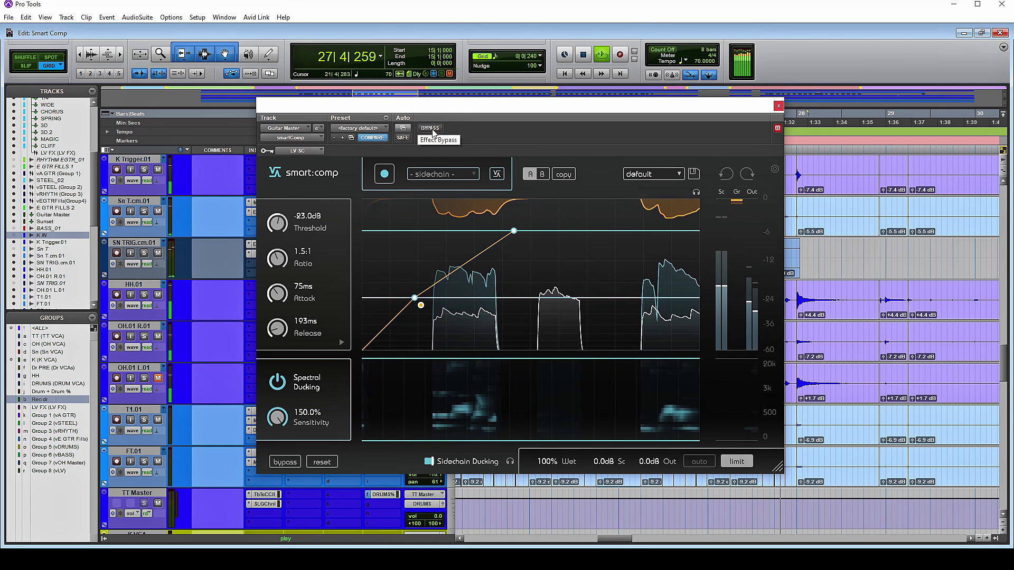
left_click(432, 130)
left_click(433, 129)
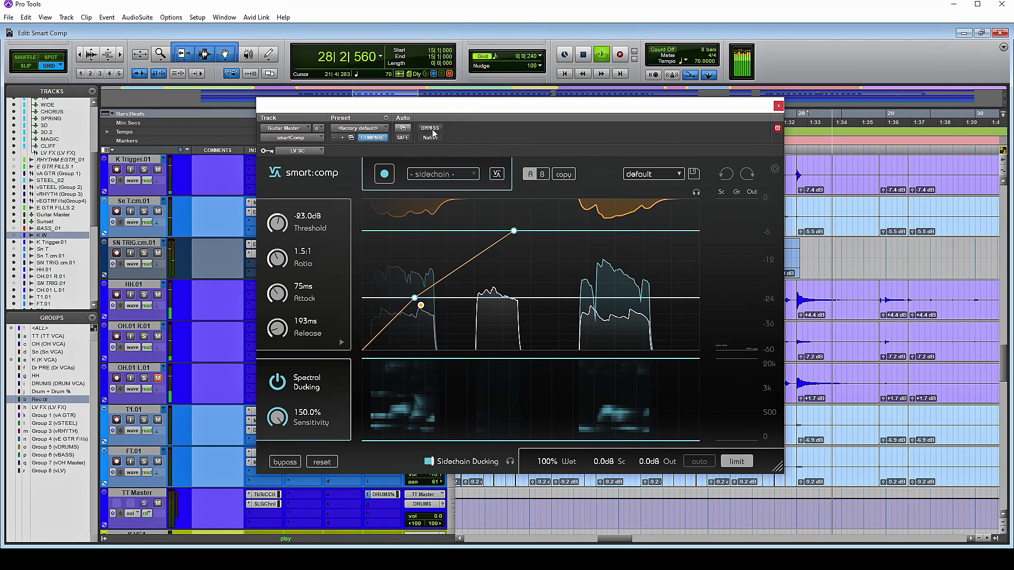
left_click(432, 130)
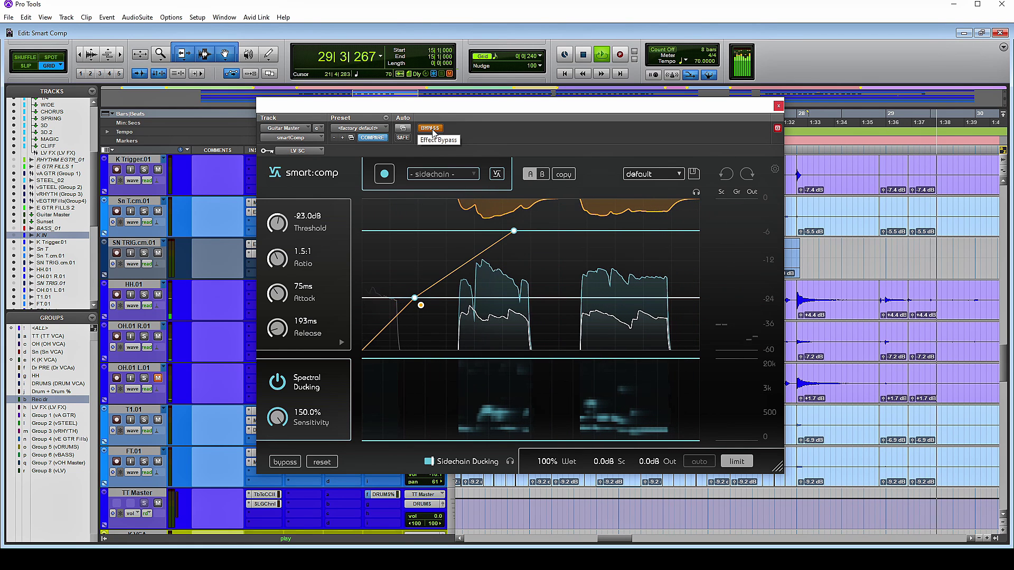
left_click(432, 130)
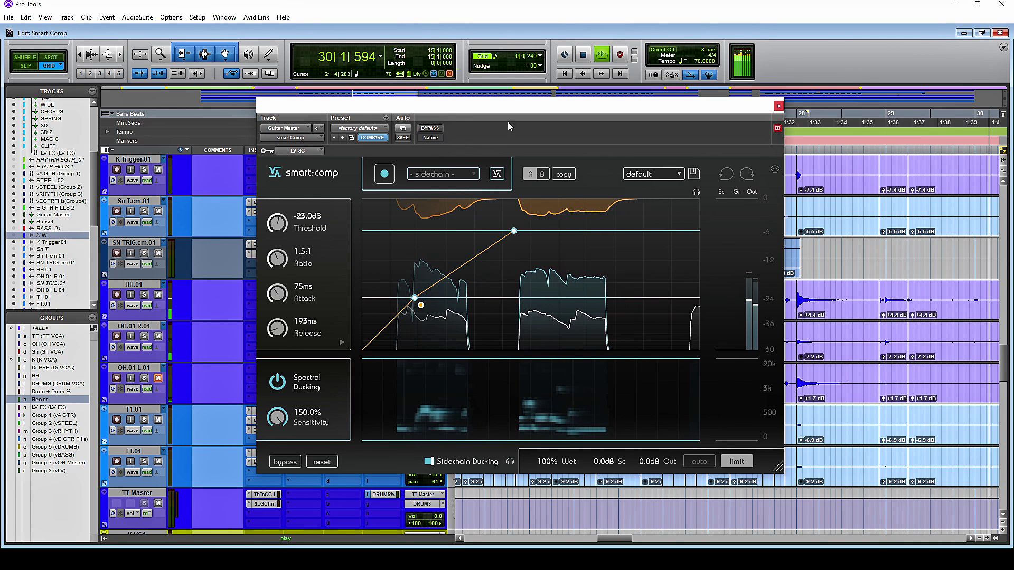
key("space")
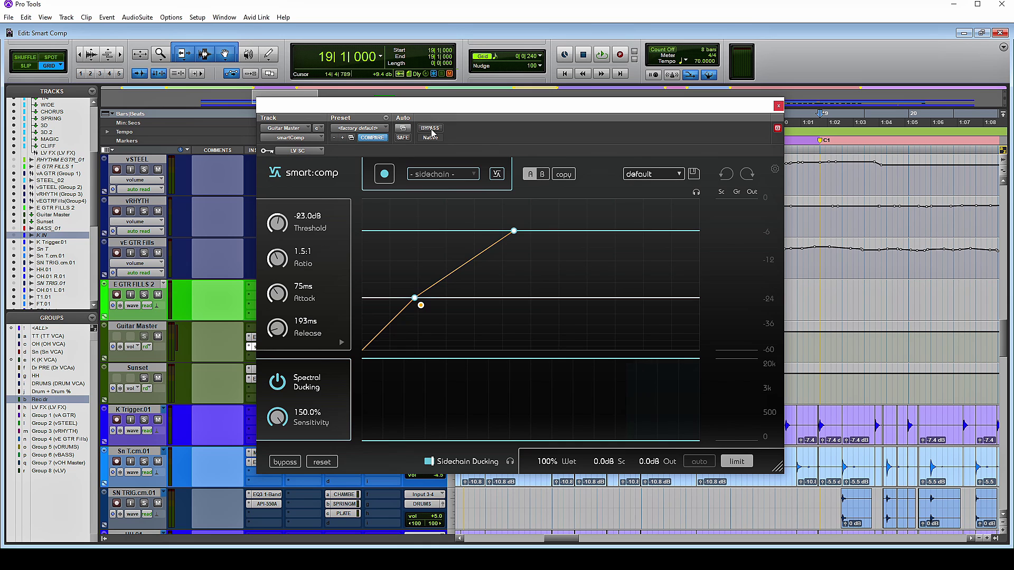
Step: Play the chorus from bar 19, switch the Guitar Master's ducking compressor in and out of bypass to compare, then stop
key("space")
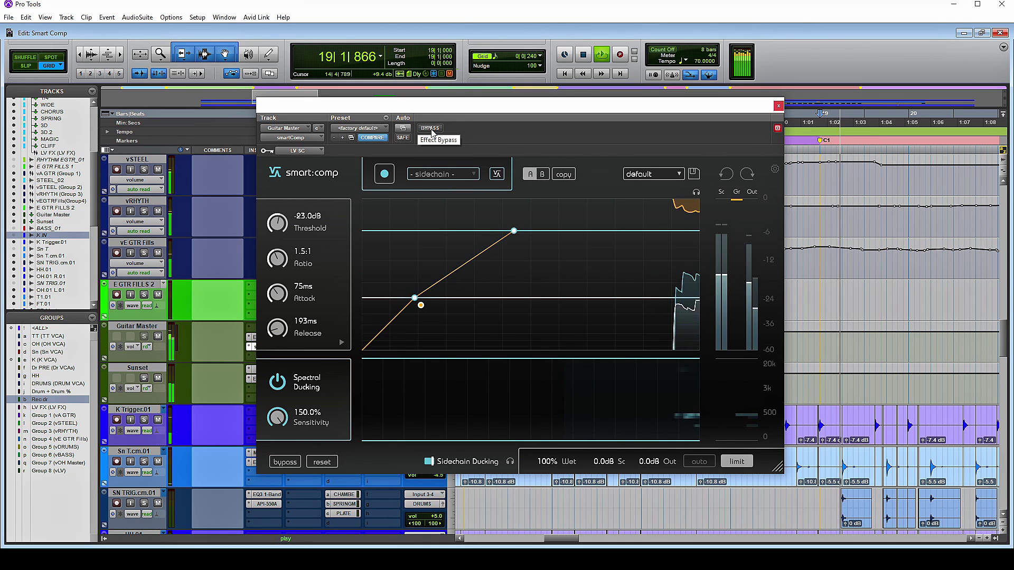
left_click(430, 129)
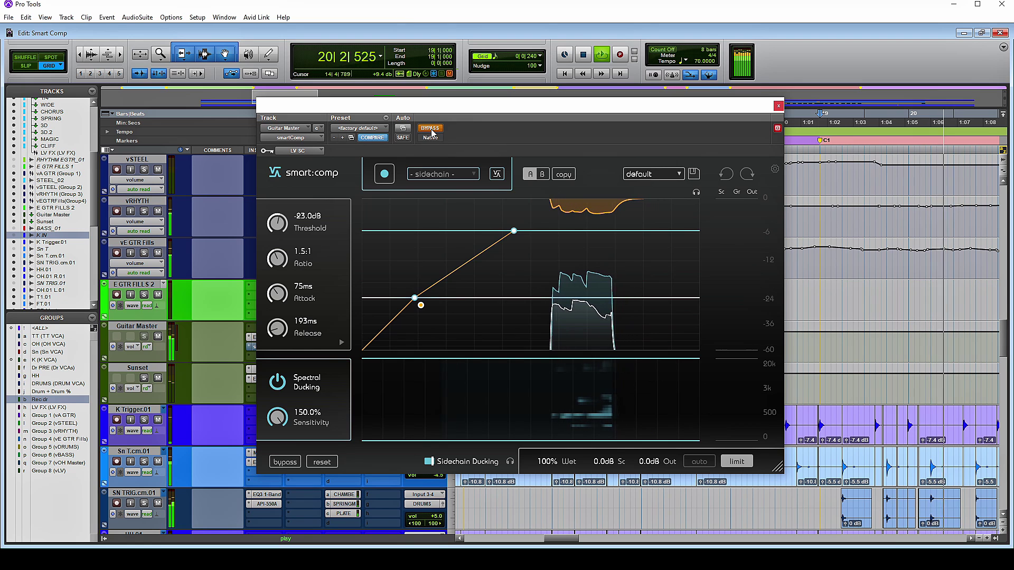
left_click(429, 128)
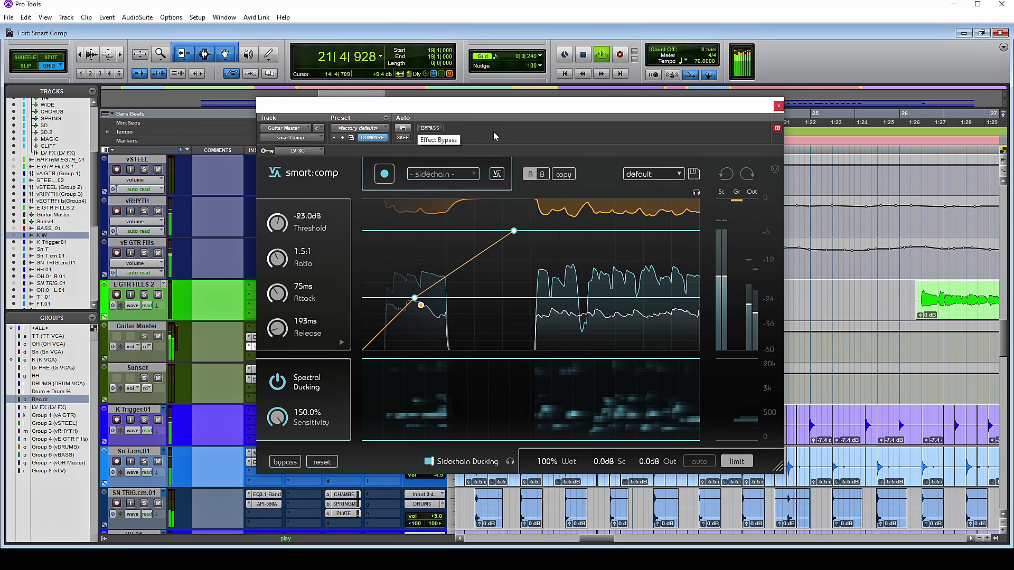
left_click(431, 129)
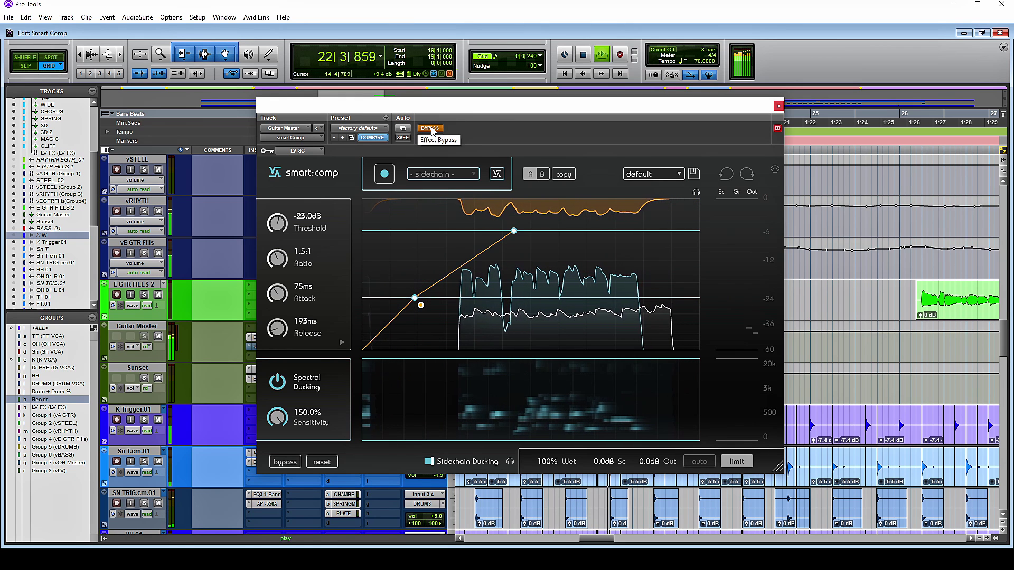
left_click(430, 128)
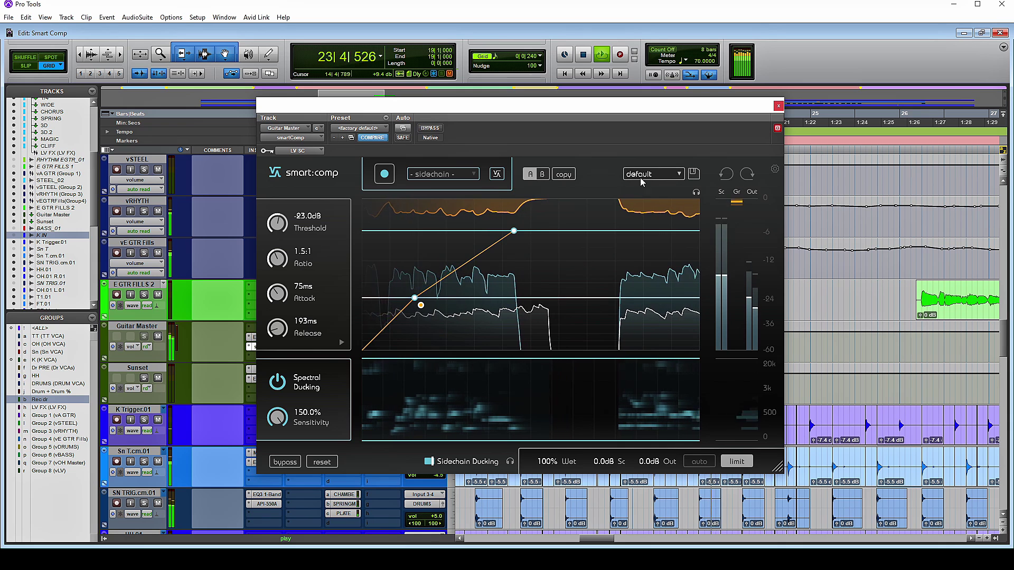
left_click(433, 130)
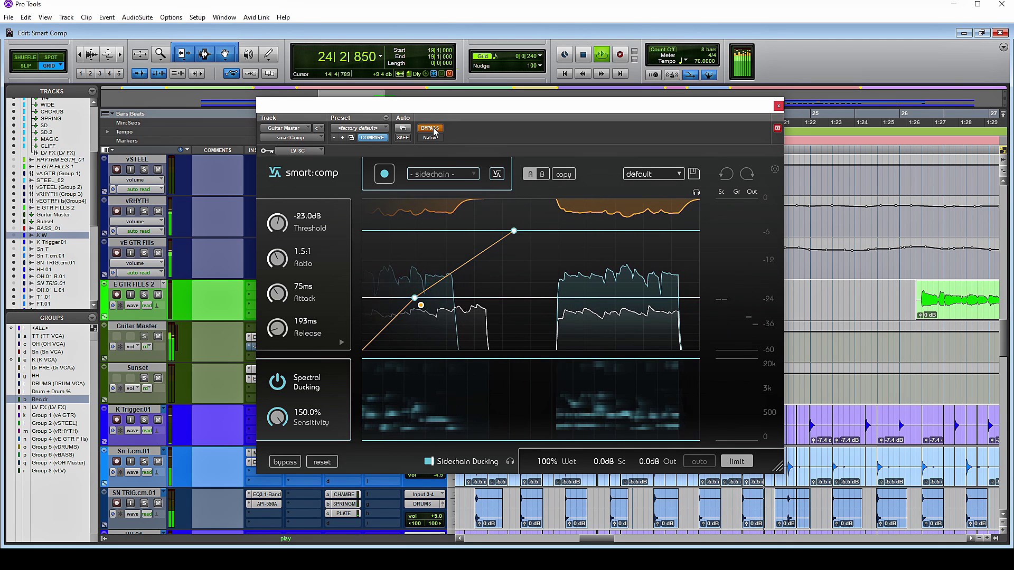
left_click(433, 129)
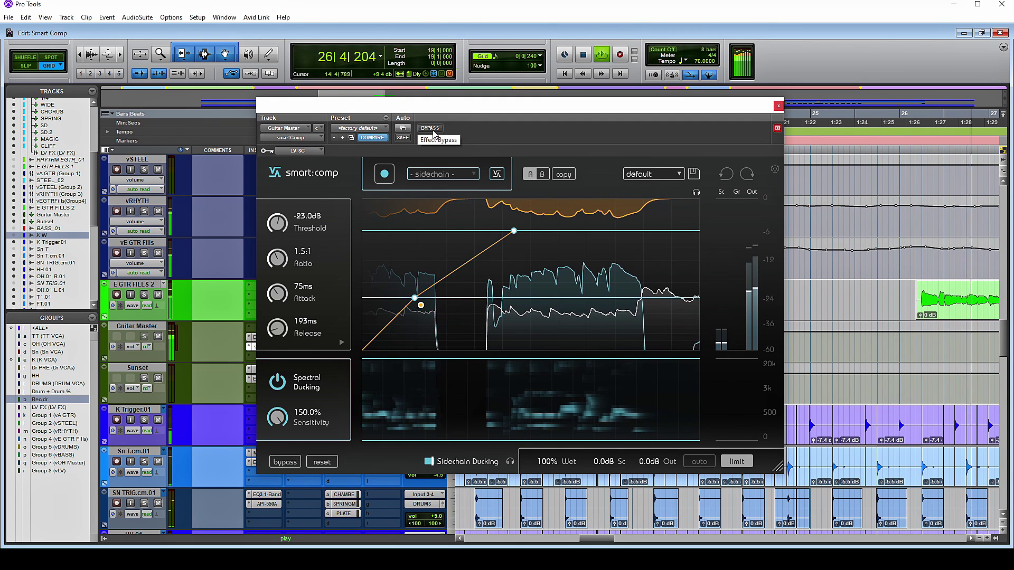
key("space")
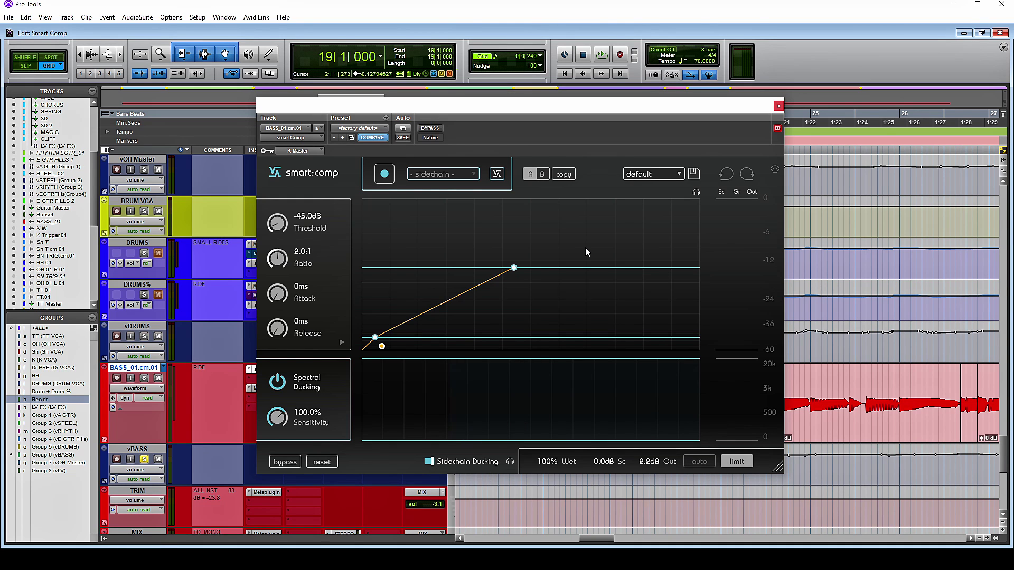
Step: Play BASS_01.cm.01 from bar 19 twice, comparing its K Master-keyed ducking compressor bypassed and active
key("space")
left_click(431, 128)
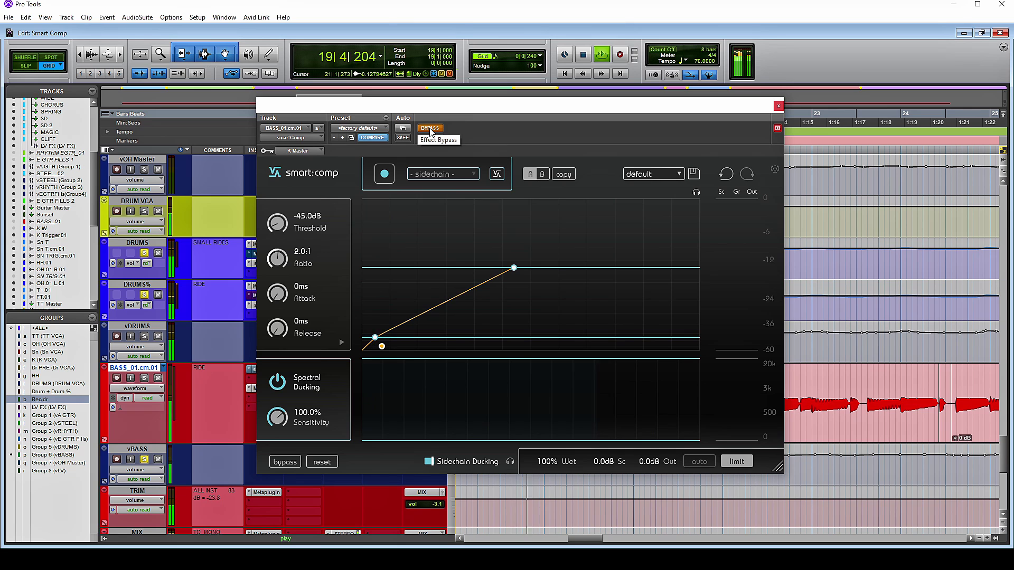
left_click(430, 128)
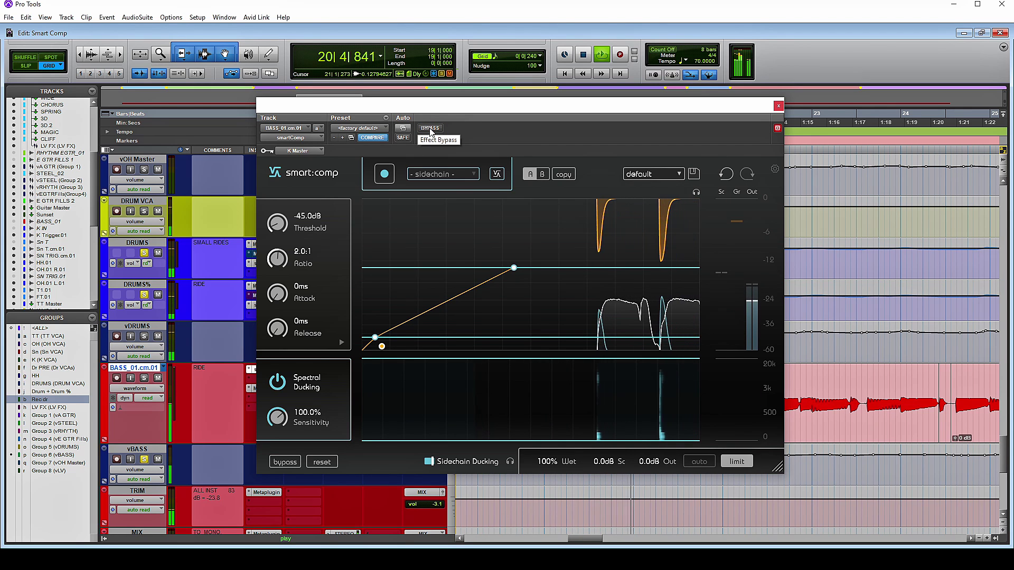
left_click(431, 128)
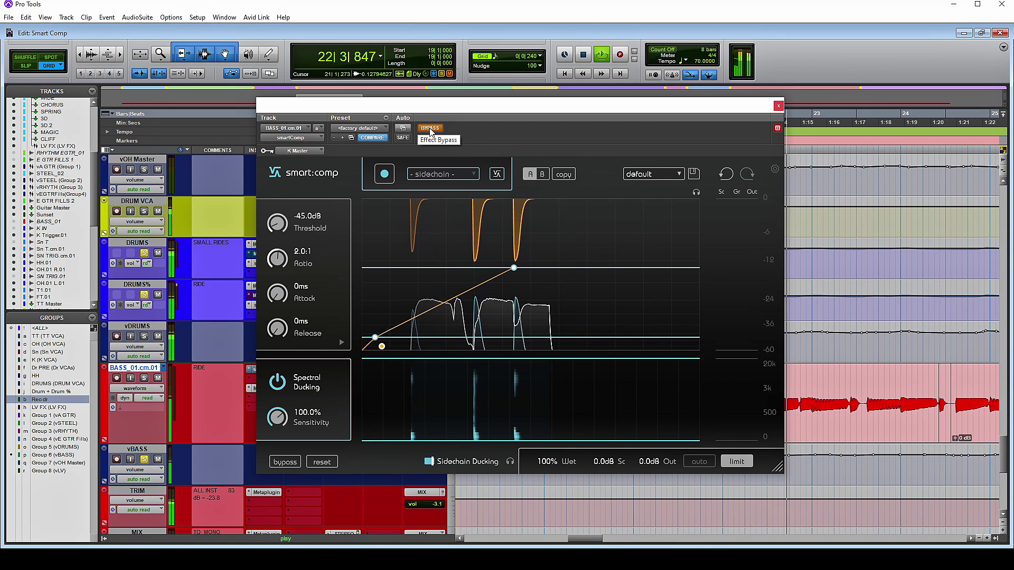
left_click(436, 128)
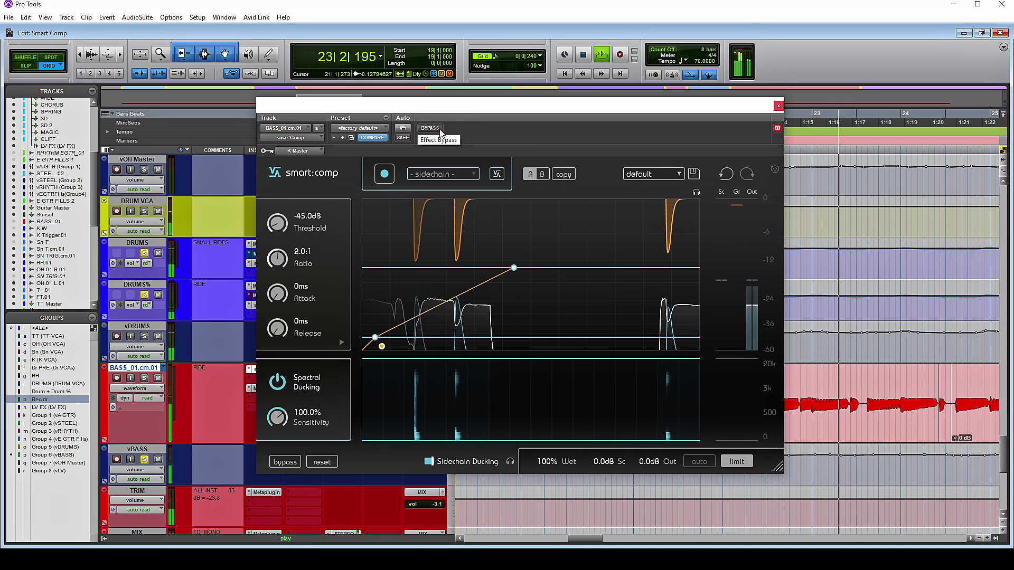
key("space")
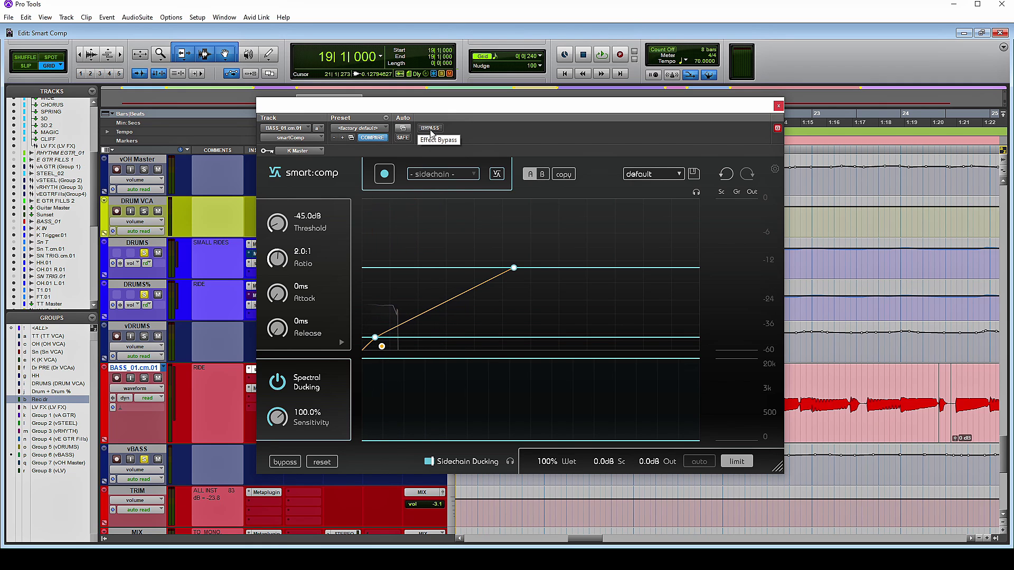
key("space")
left_click(430, 129)
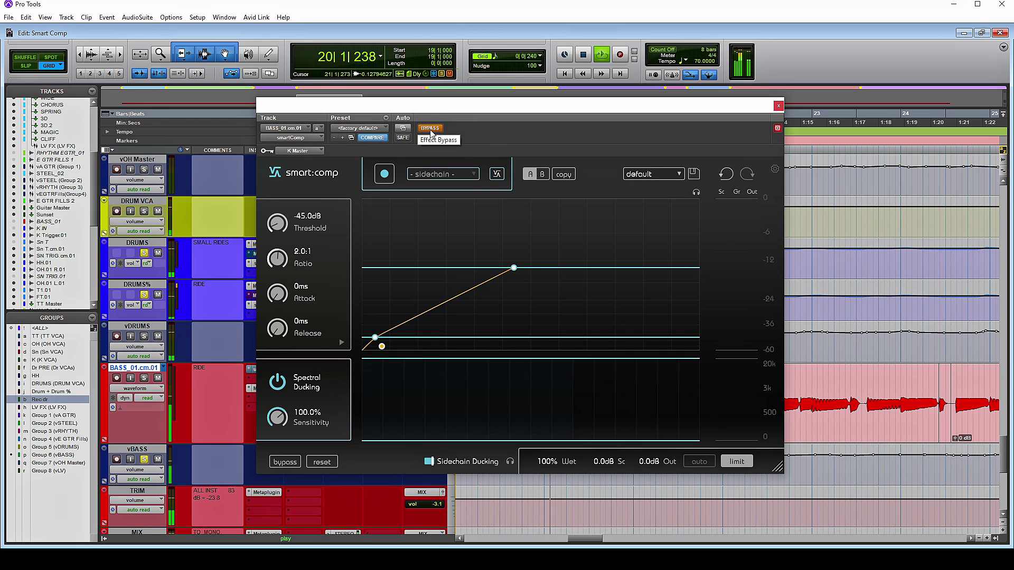
left_click(430, 130)
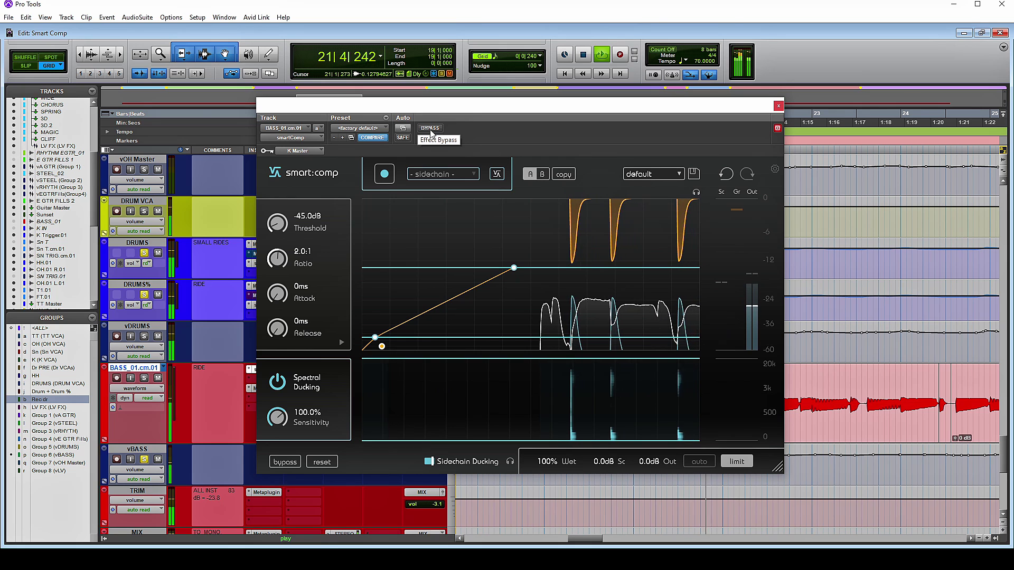
Step: Stop the bass playback, and run smart:comp's learning on the rhythm guitar track with the guitar profile while playing from bar 19
key("space")
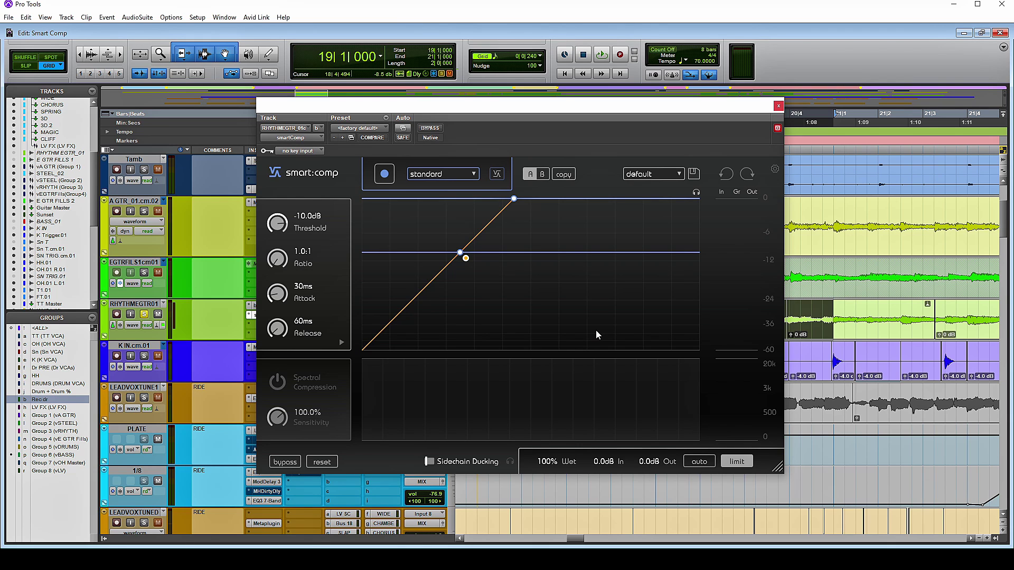
left_click(441, 174)
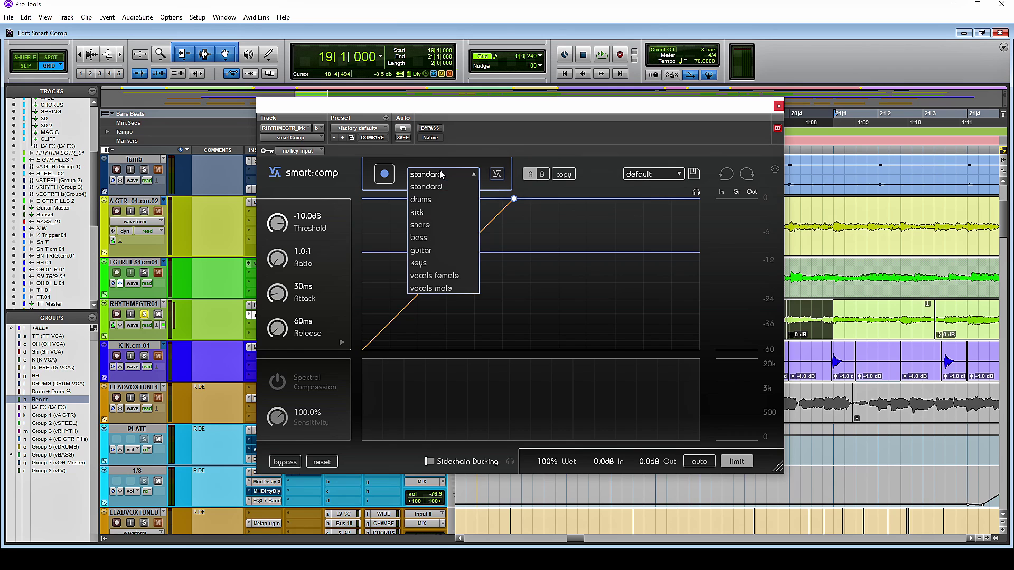
left_click(434, 253)
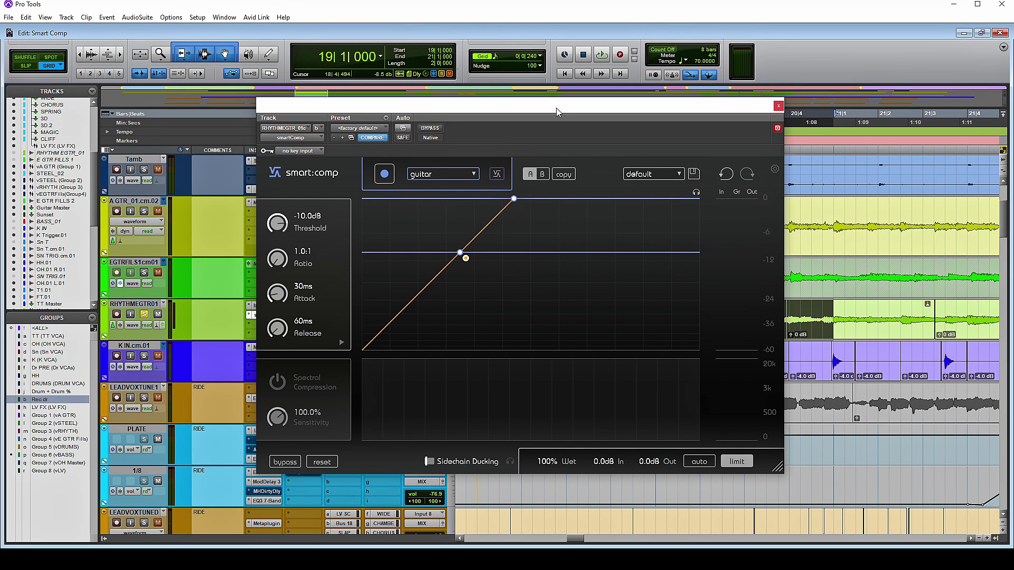
key("space")
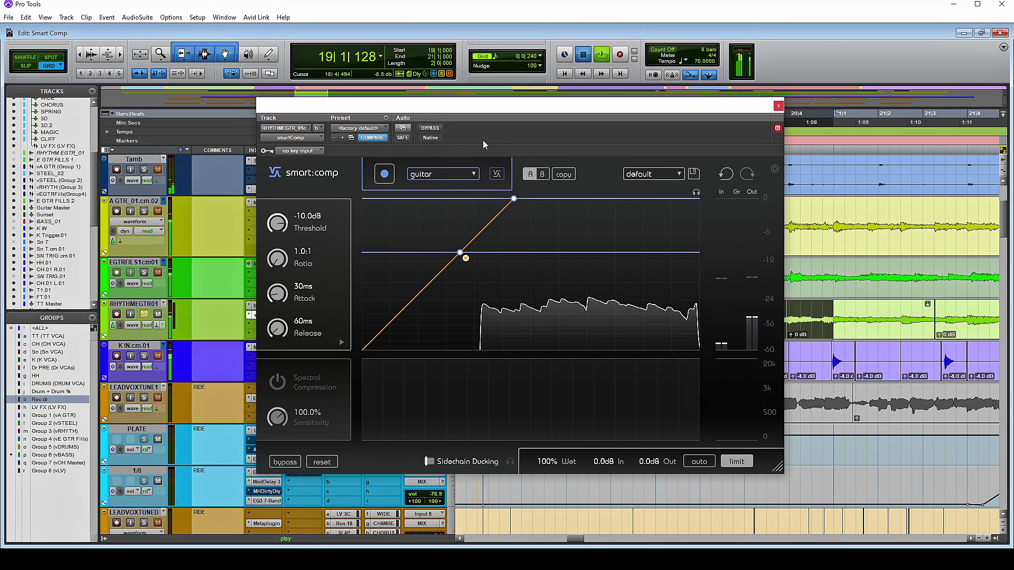
key("space")
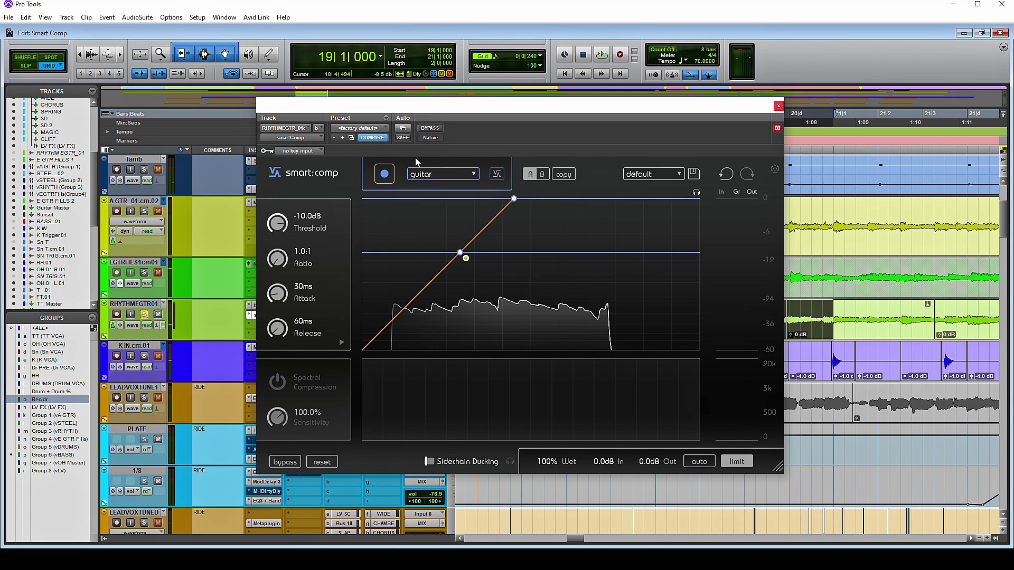
key("space")
left_click(385, 175)
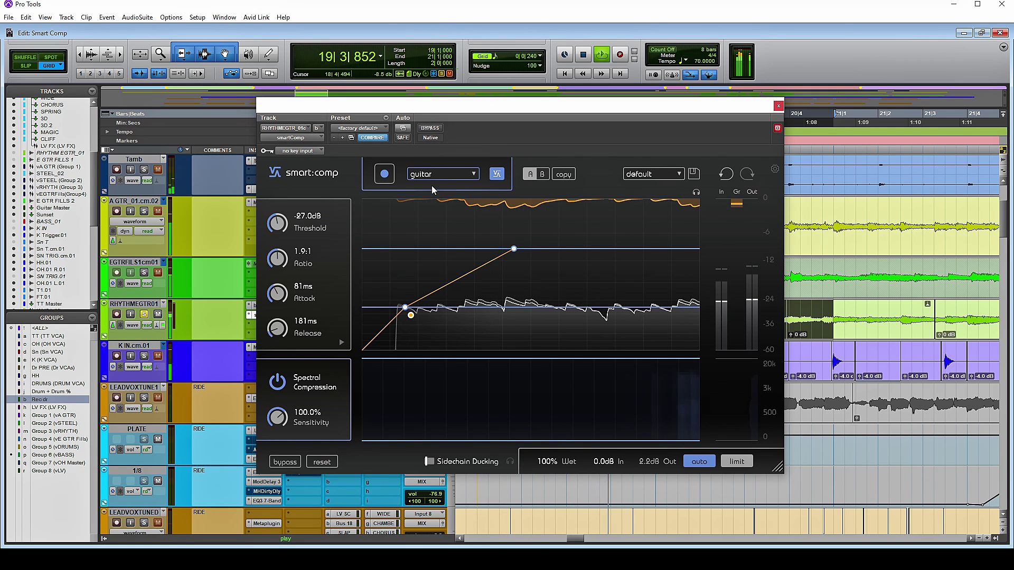
Step: Compare the rhythm guitar with its learned compression bypassed and active during playback, and stop
left_click(431, 129)
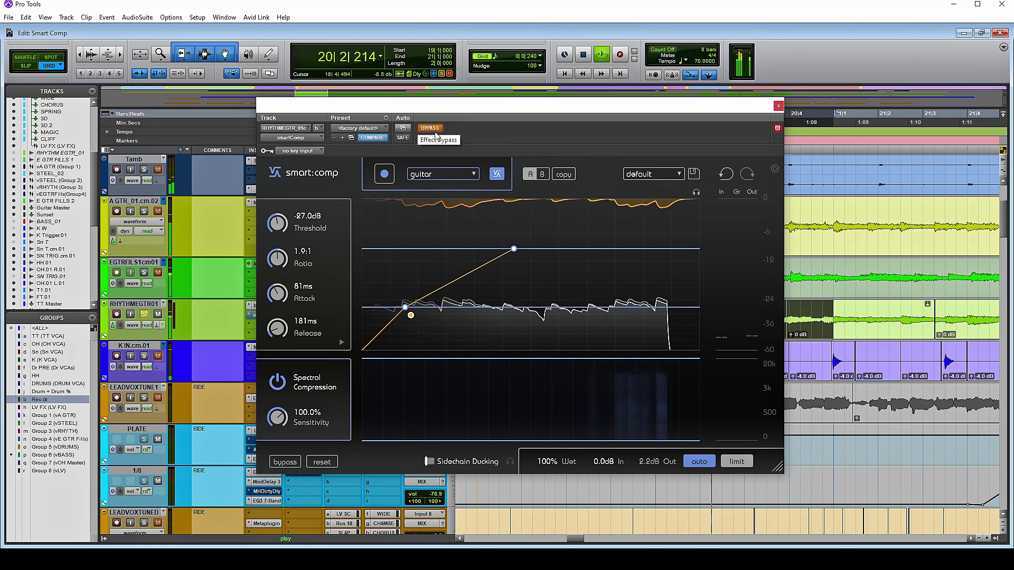
left_click(436, 133)
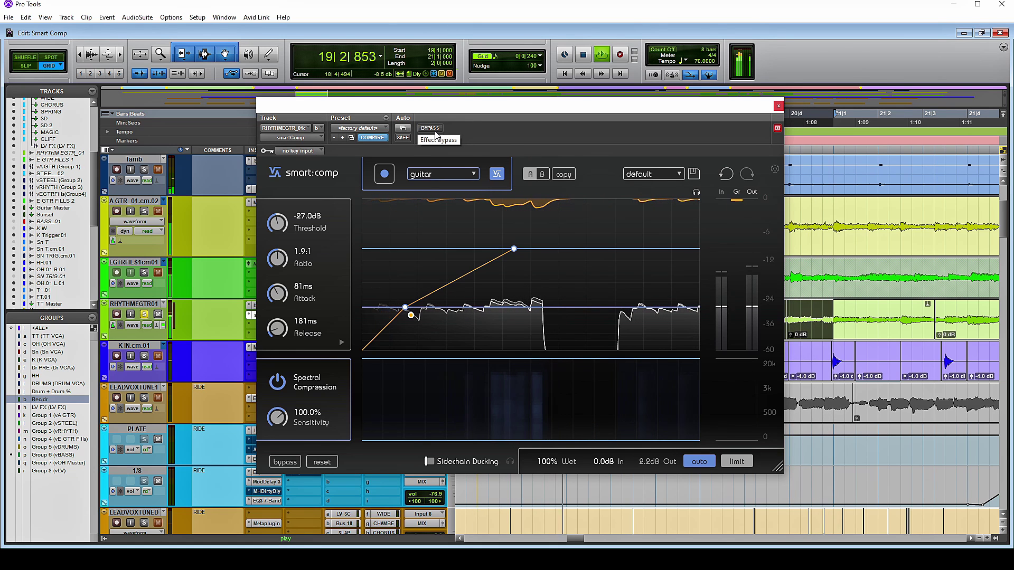
key("space")
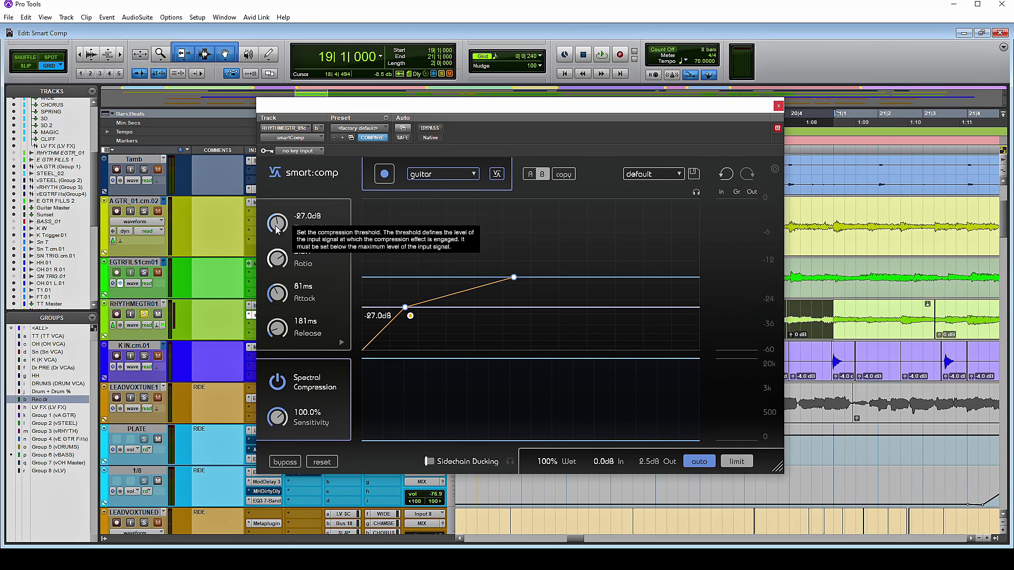
Step: Play from bar 19 and set state B's attack time to 0 ms with an attack shape of -1.00
key("space")
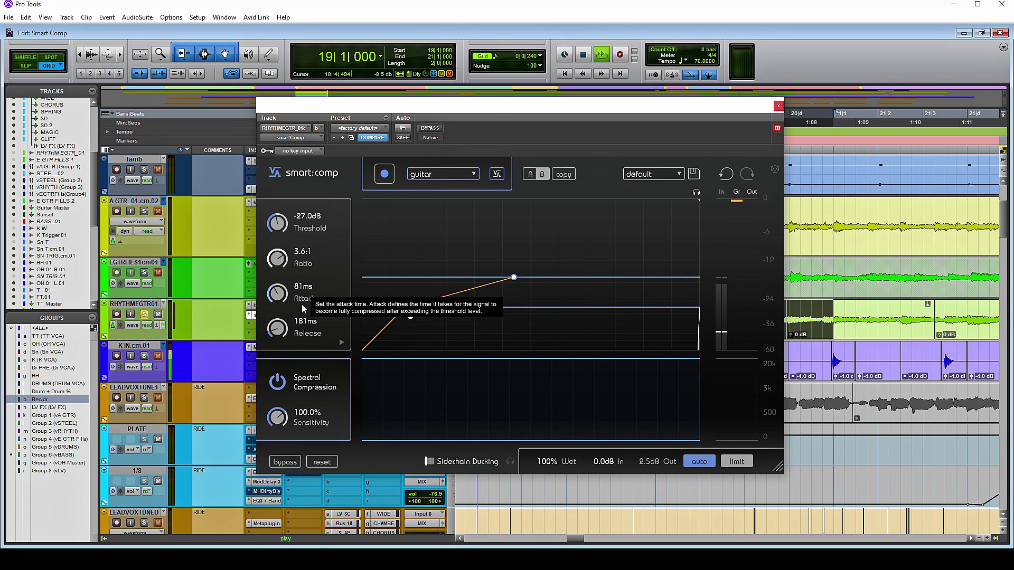
left_click(342, 343)
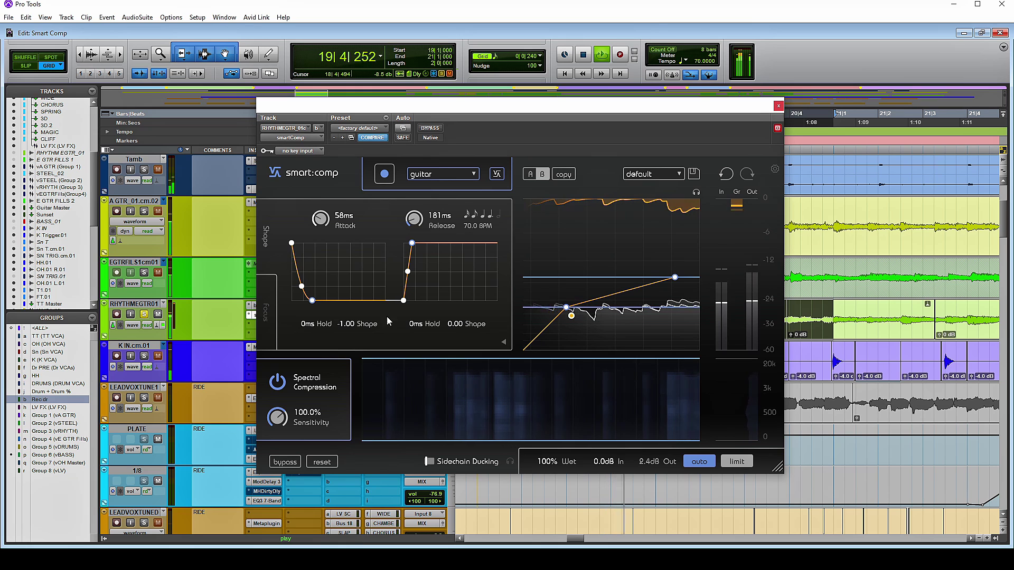
left_click_drag(320, 218, 321, 280)
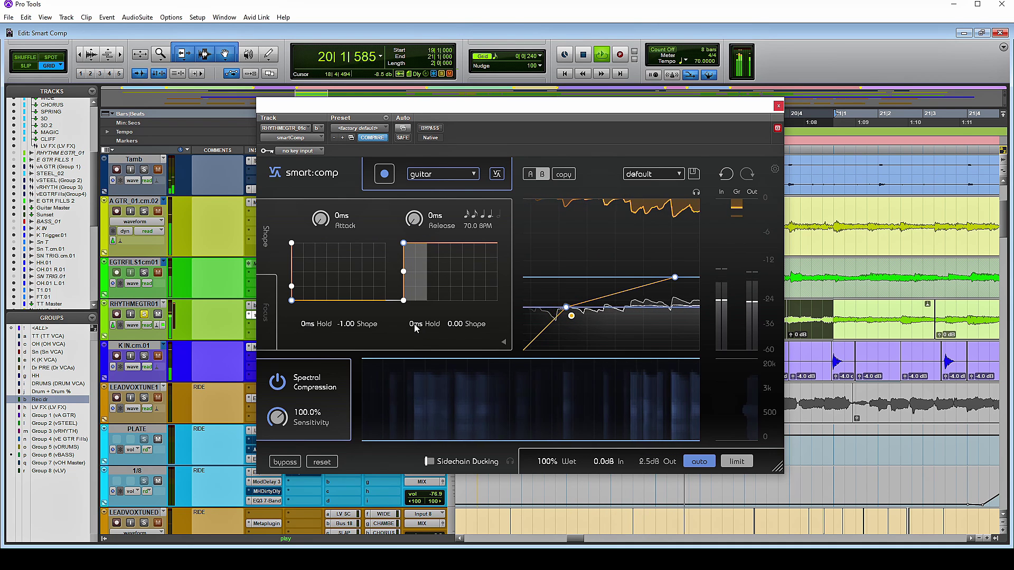
Step: Set the release to 222 ms with 21 ms hold and a shape of -1.00, and stop playback
left_click_drag(419, 300, 422, 225)
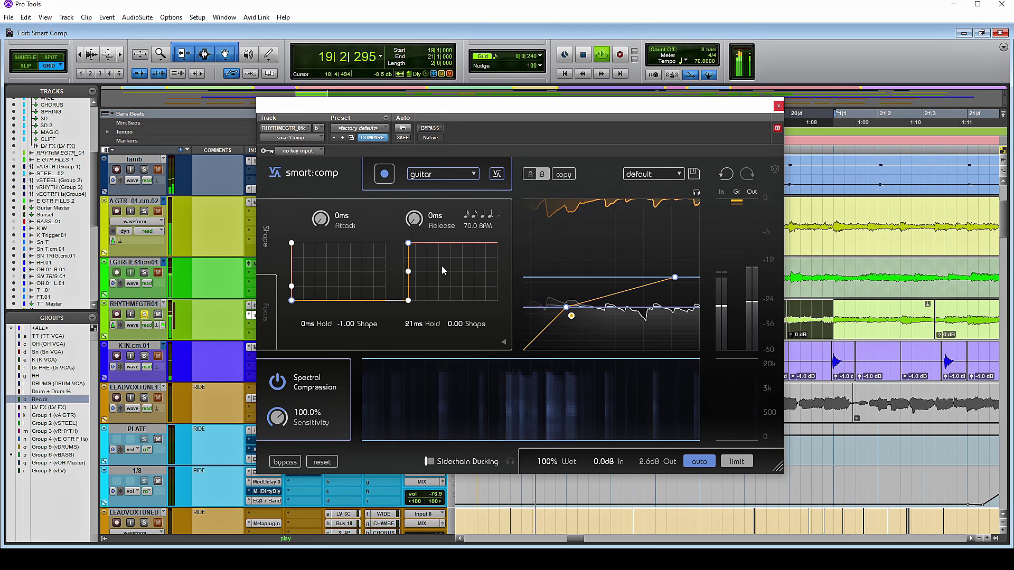
left_click_drag(457, 327, 464, 393)
mouse_move(413, 218)
left_mouse_down()
mouse_move(414, 204)
mouse_move(414, 214)
left_mouse_up()
scroll(415, 216, "up", 4)
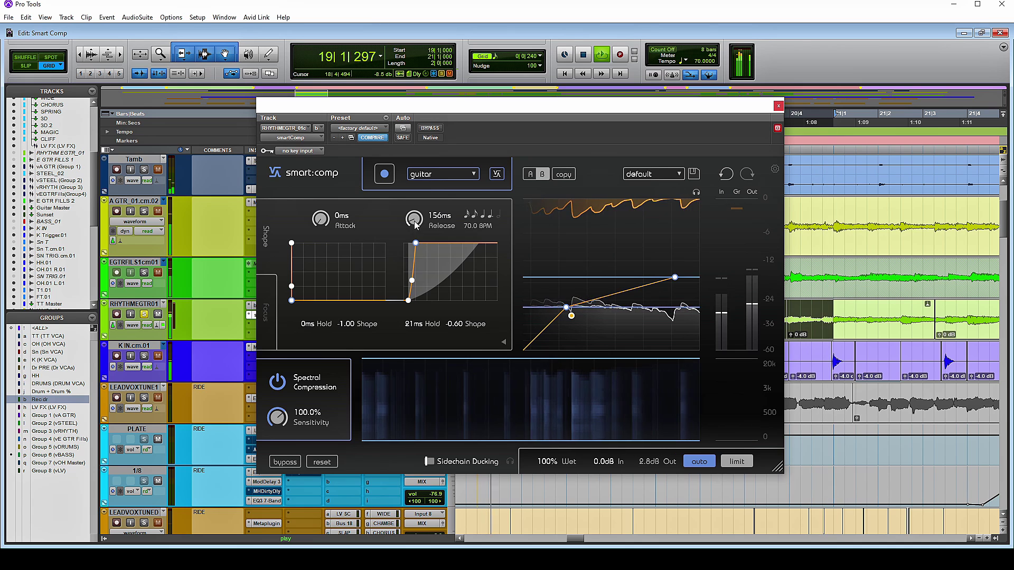
scroll(413, 216, "up", 1)
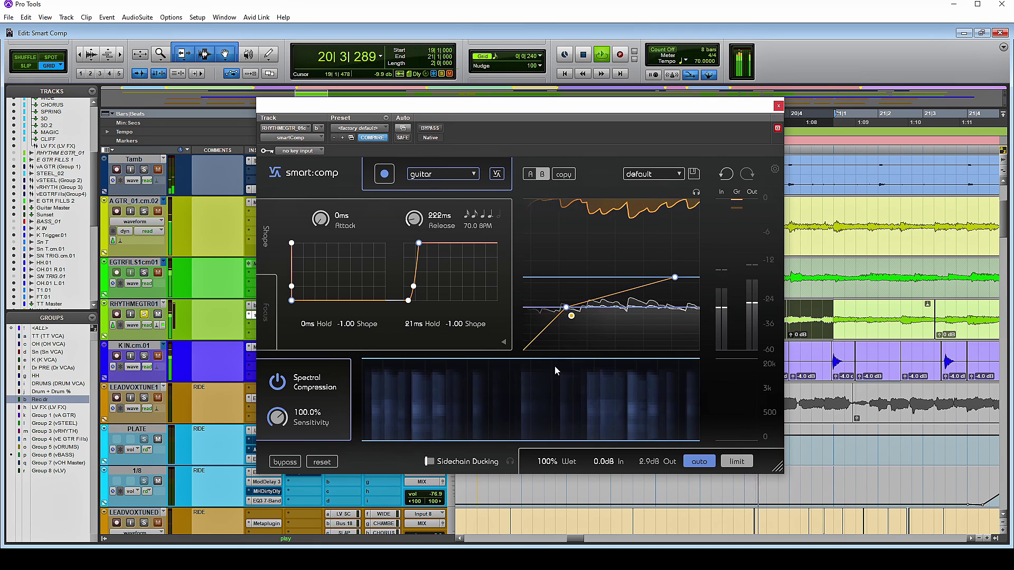
left_click(503, 342)
key("space")
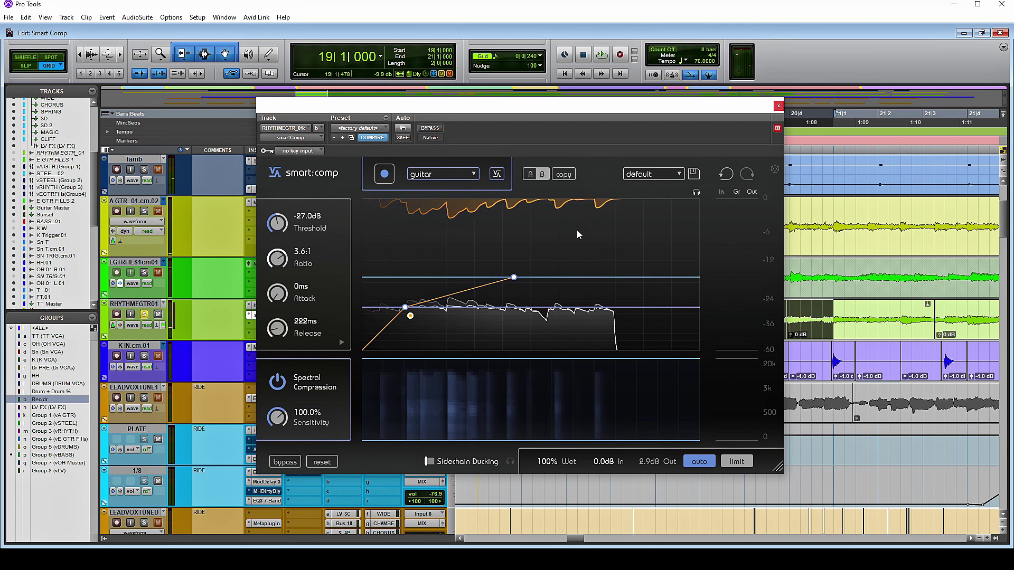
Step: Play from bar 19 and switch between parameter states A and B to compare both guitar compression settings, and stop
key("space")
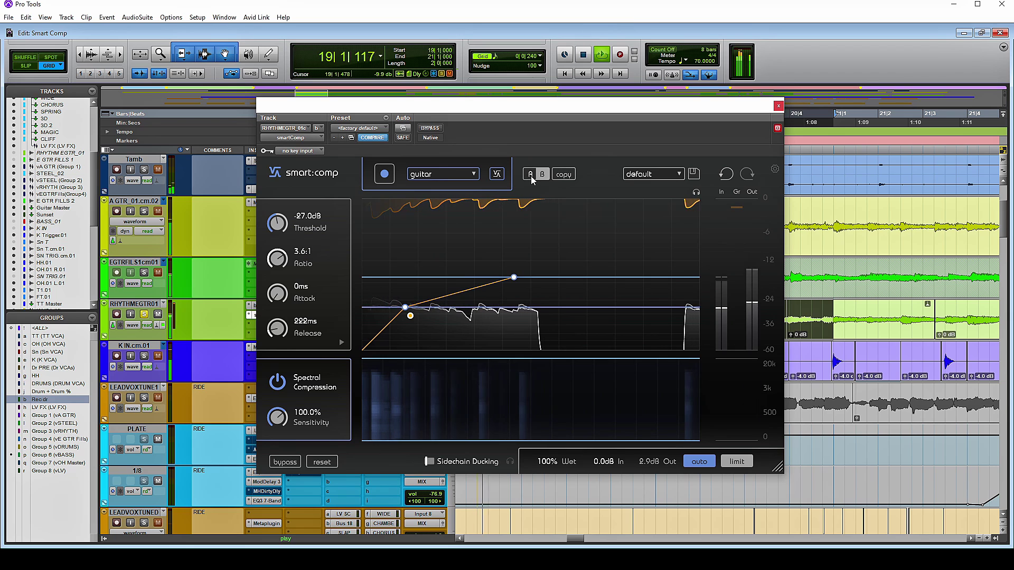
left_click(531, 176)
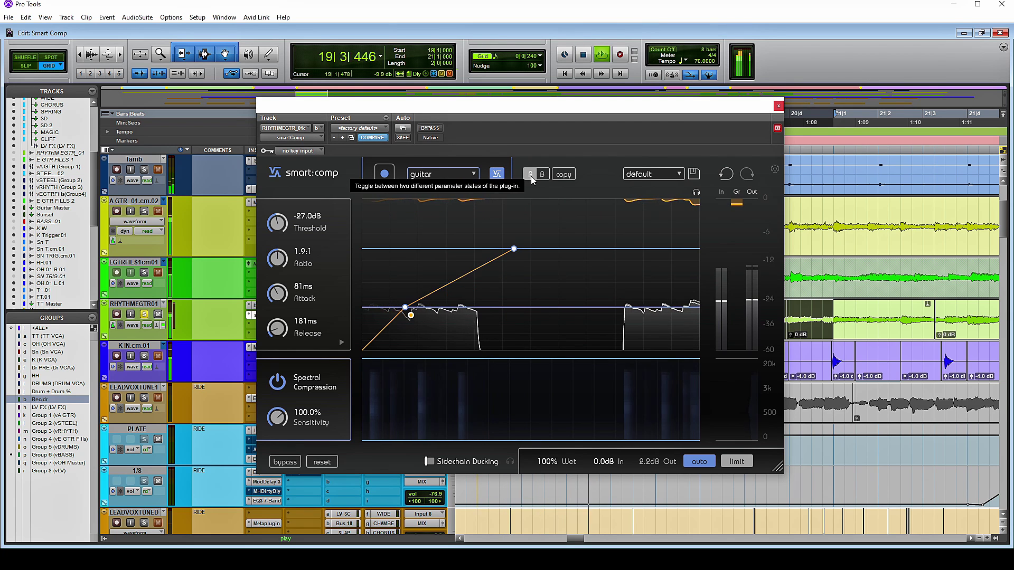
left_click(543, 176)
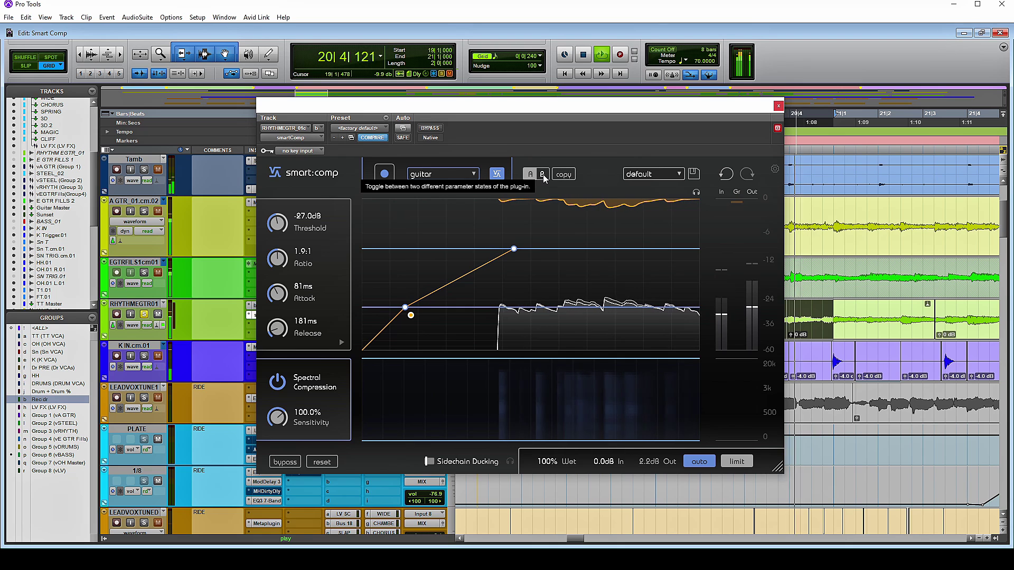
left_click(542, 176)
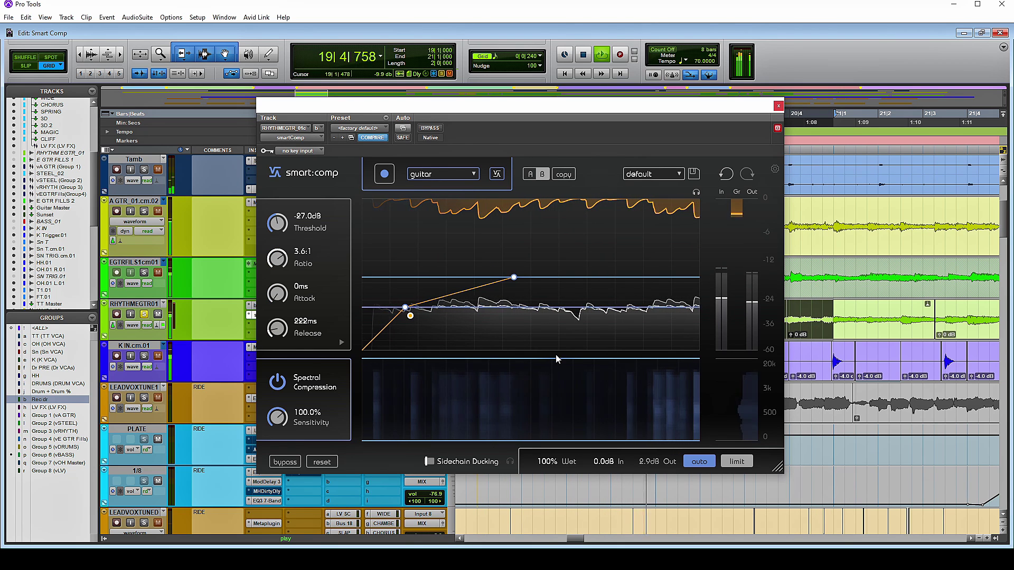
key("space")
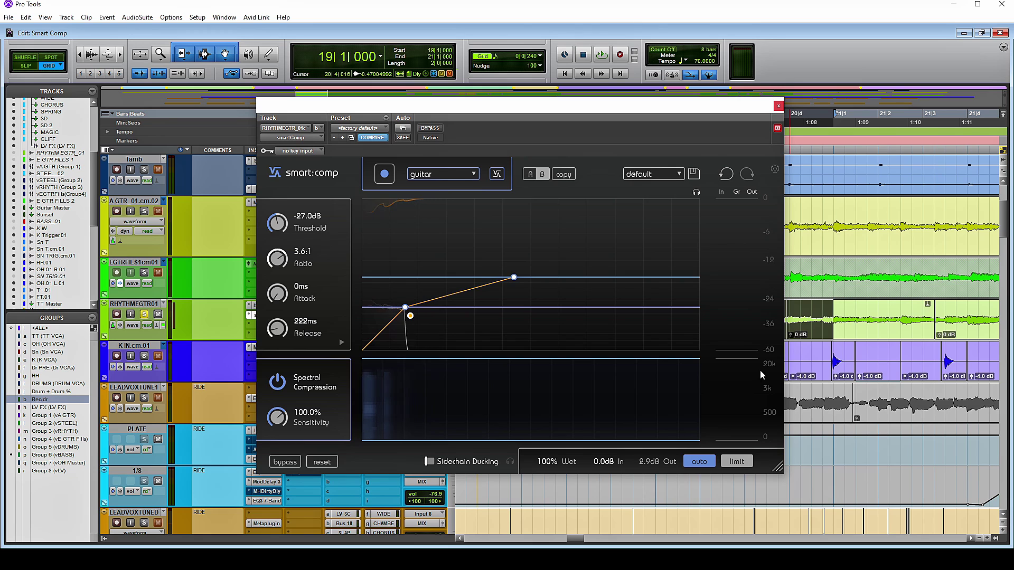
Step: Narrow the compressor's detection focus to 661 Hz–6.2 kHz while the song plays, and return to the main compression controls
left_click(341, 343)
left_click(267, 314)
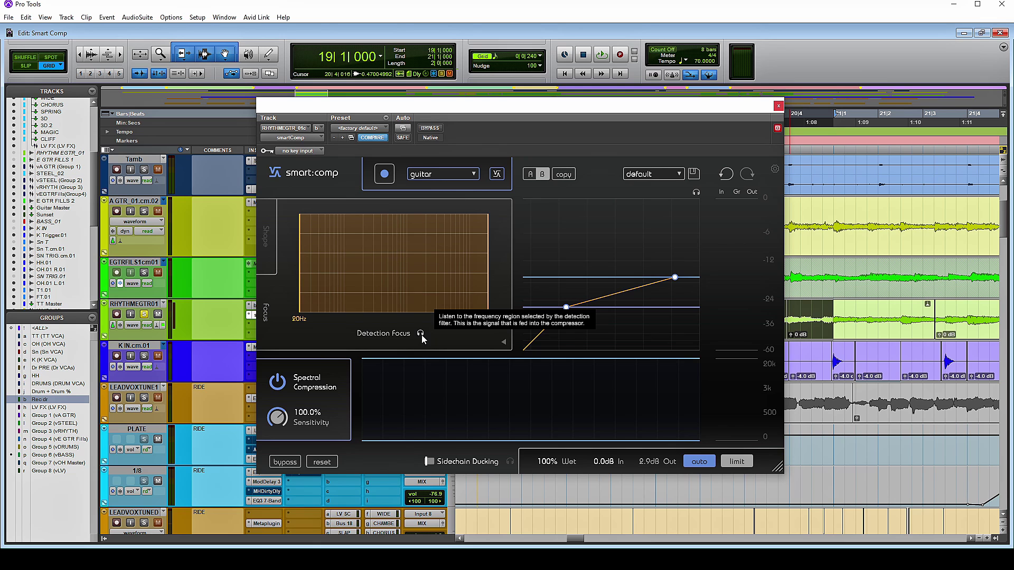
key("space")
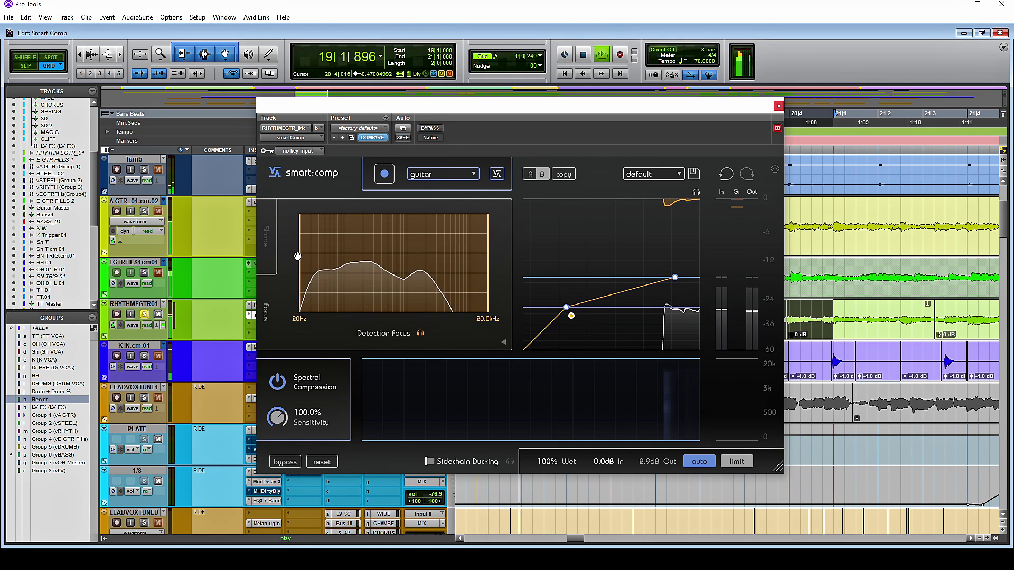
left_click_drag(297, 256, 368, 280)
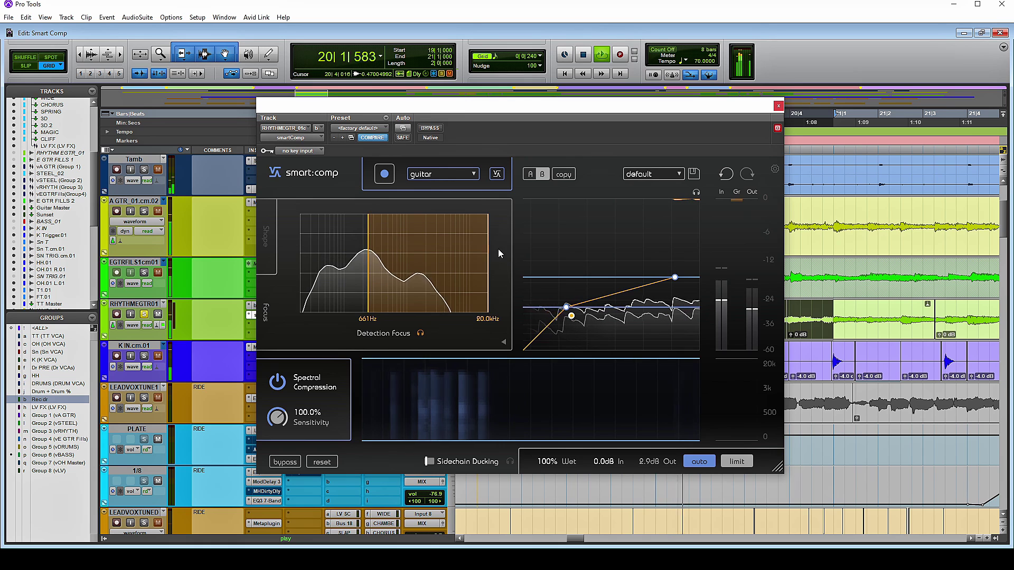
left_click_drag(487, 248, 454, 249)
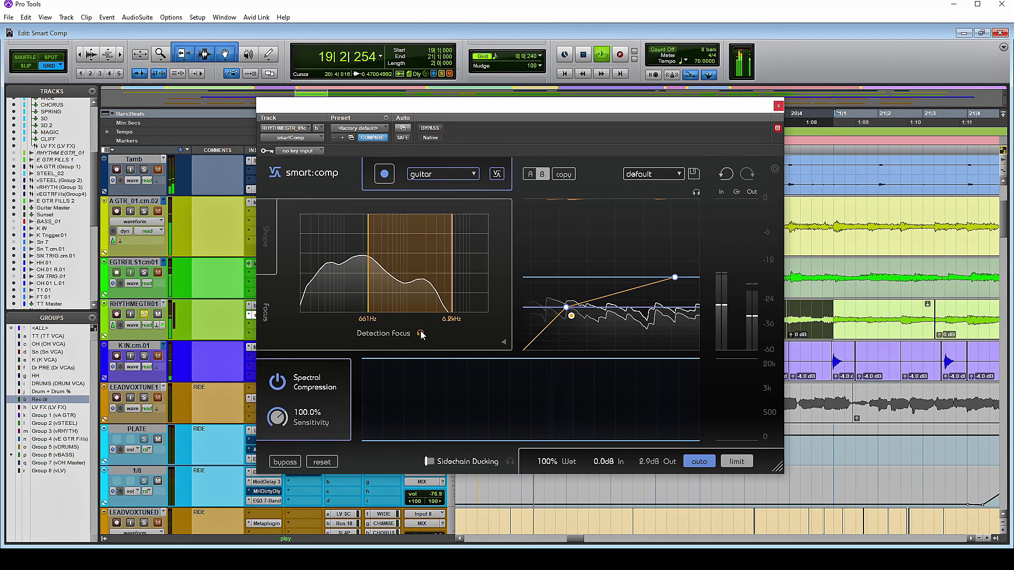
left_click(269, 231)
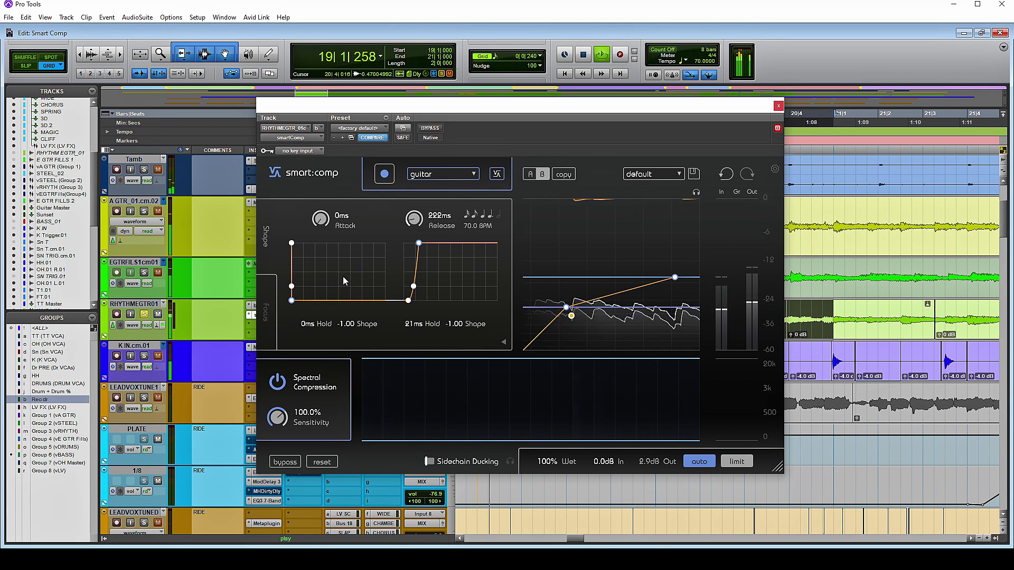
left_click(504, 343)
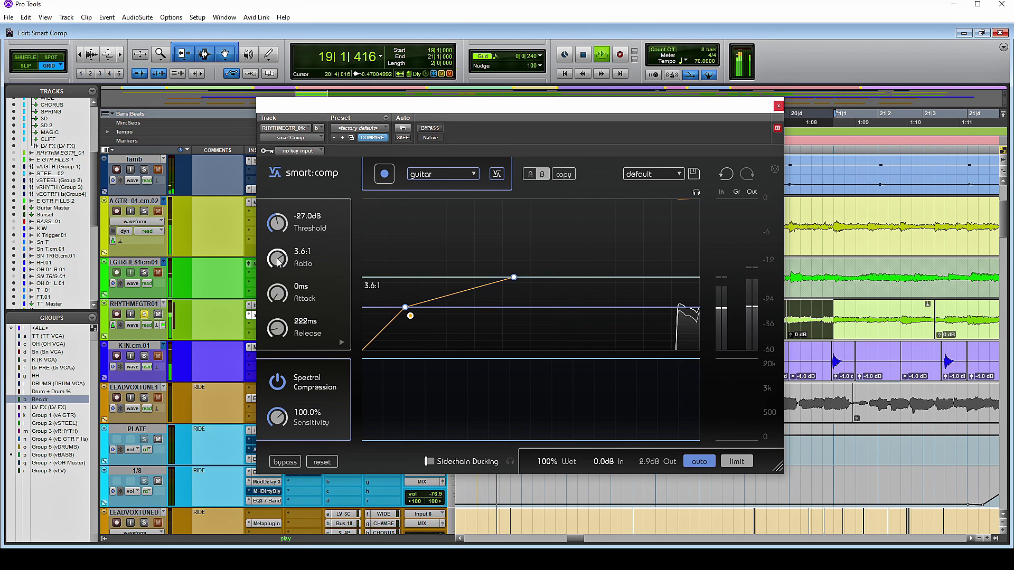
Step: Set the threshold to -32.2 dB and the release to 228 ms with a 49 ms hold
left_click_drag(278, 226, 282, 241)
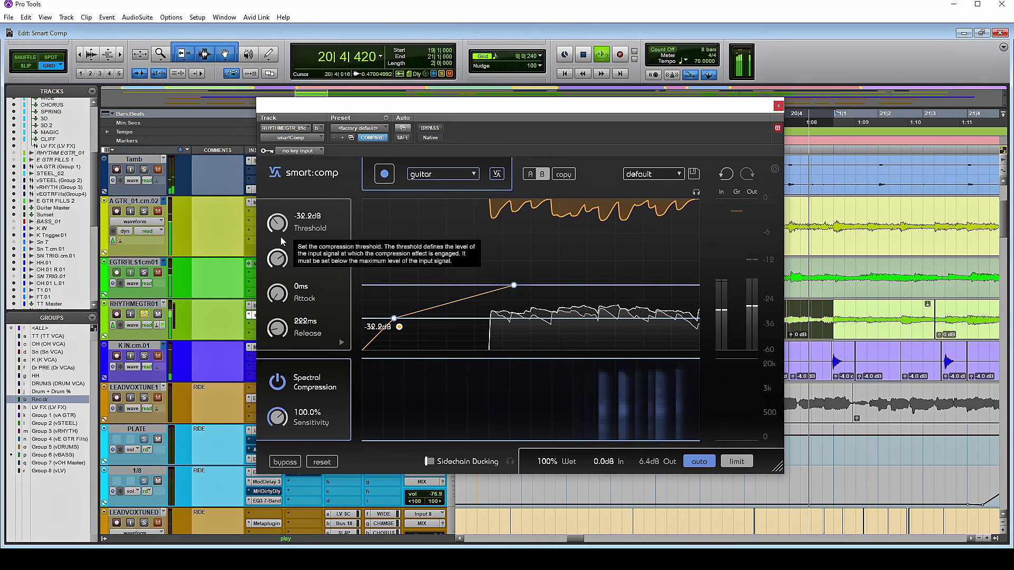
mouse_move(280, 330)
left_mouse_down()
mouse_move(285, 307)
mouse_move(284, 379)
mouse_move(288, 334)
left_mouse_up()
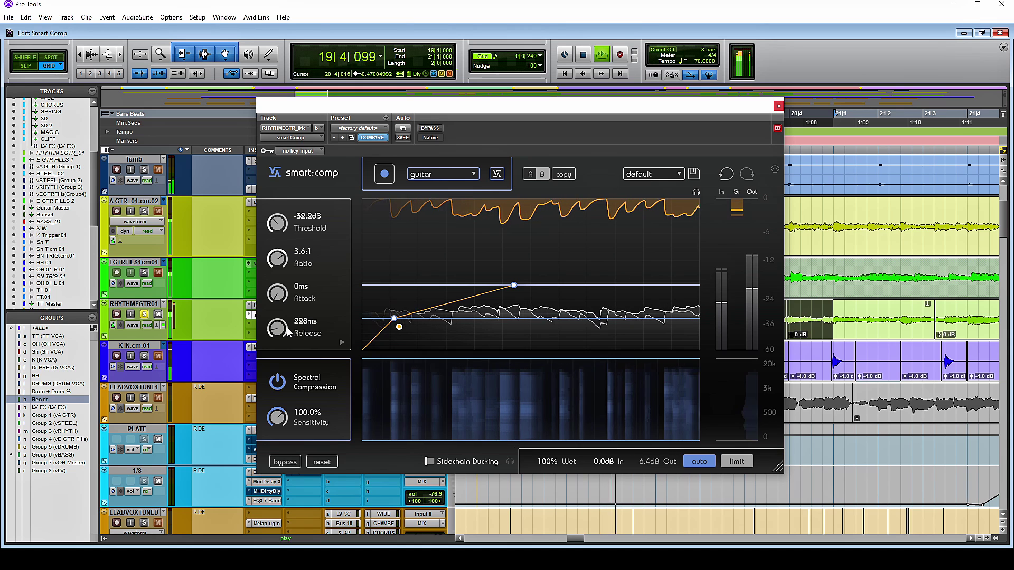
left_click(341, 343)
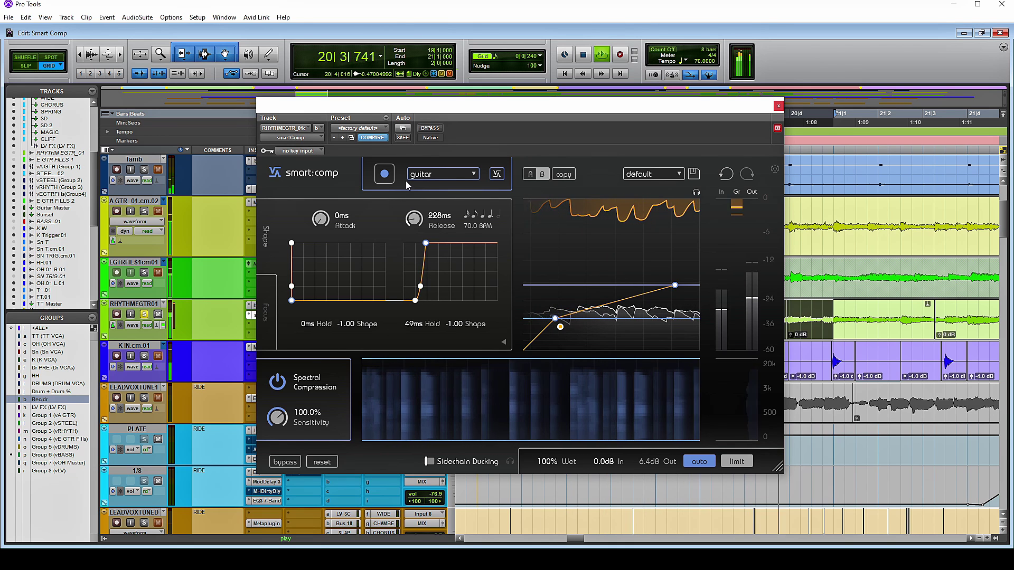
Step: Compare the revised state B against state A once more during playback, and stop
left_click(543, 175)
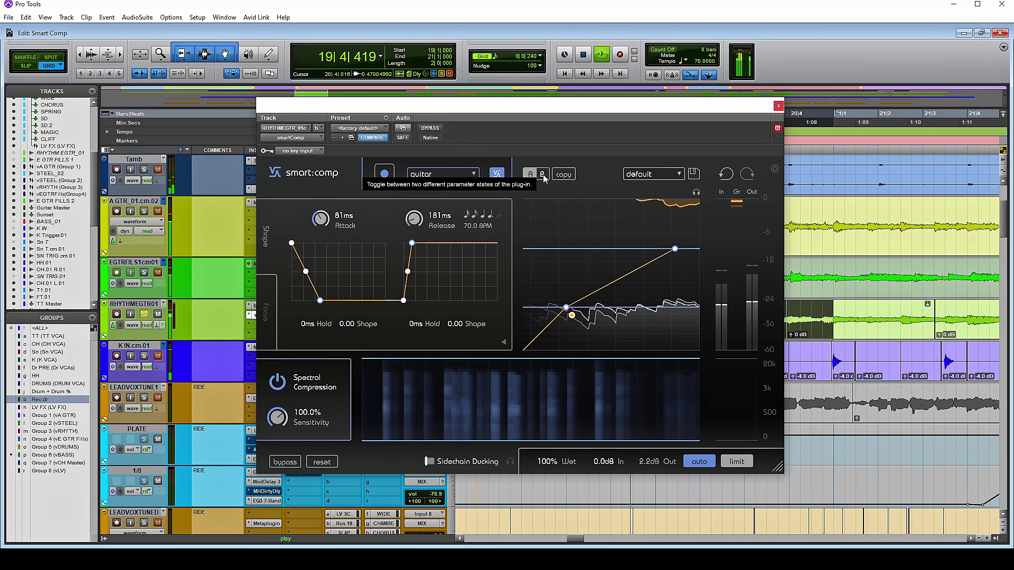
left_click(543, 175)
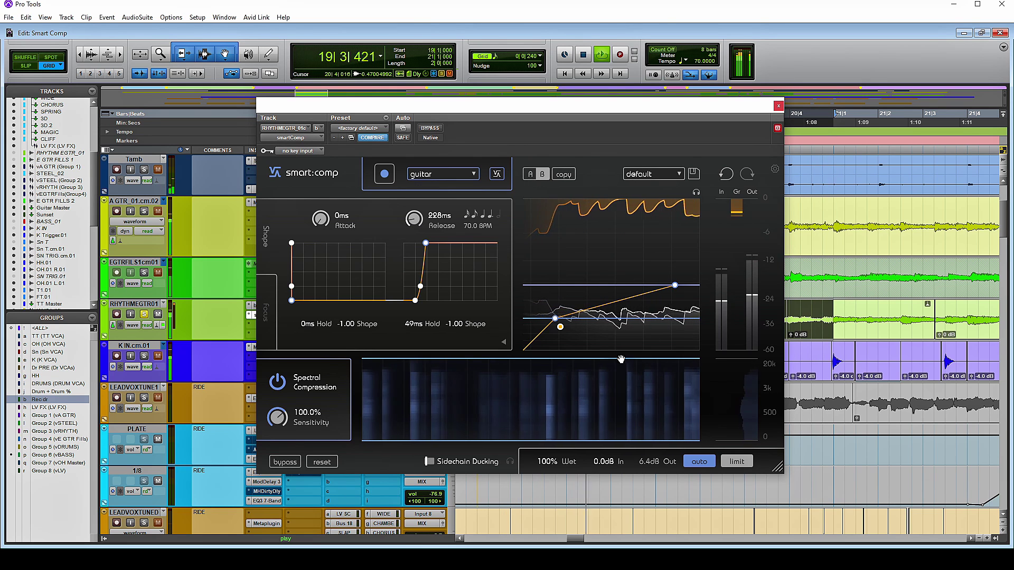
key("space")
Step: Turn off automatic output gain, set the output to 3.1 dB, and compare the guitar bypassed and active during playback
left_click(701, 464)
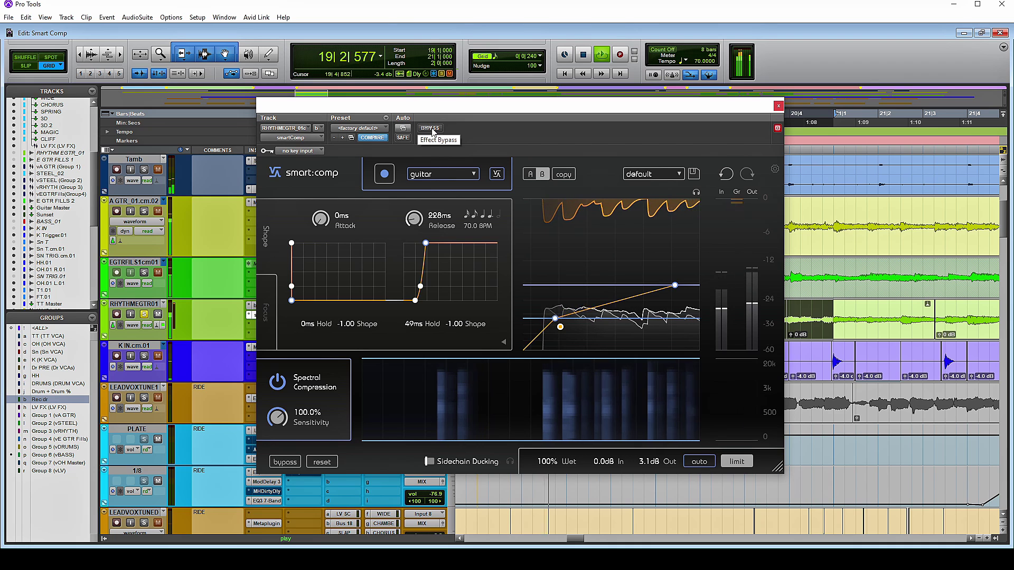
left_click(430, 129)
left_click(430, 128)
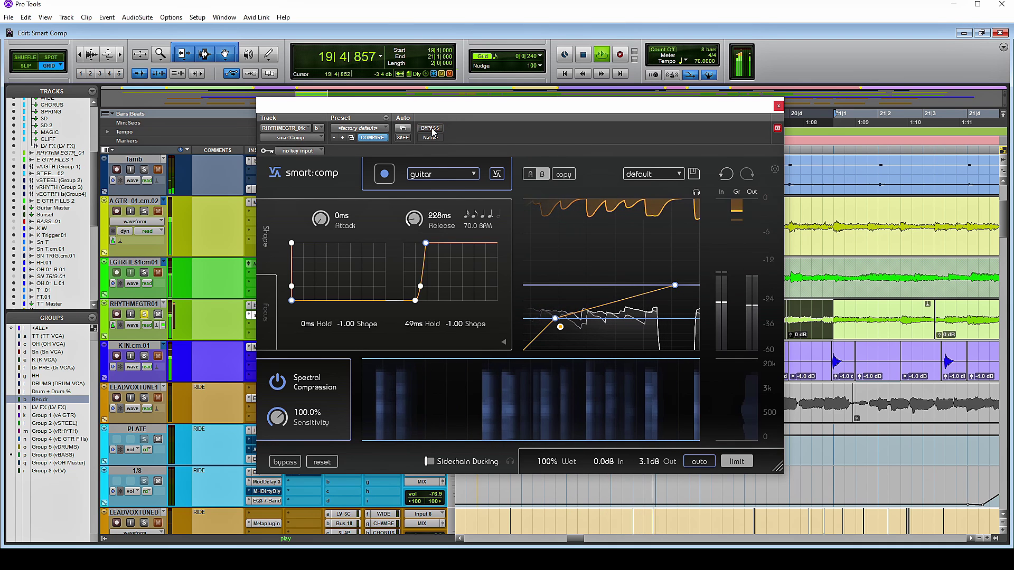
Step: Set the compressor's release to 54 ms with a 57 ms hold and a -0.12 shape while the song plays
left_click_drag(416, 225, 415, 230)
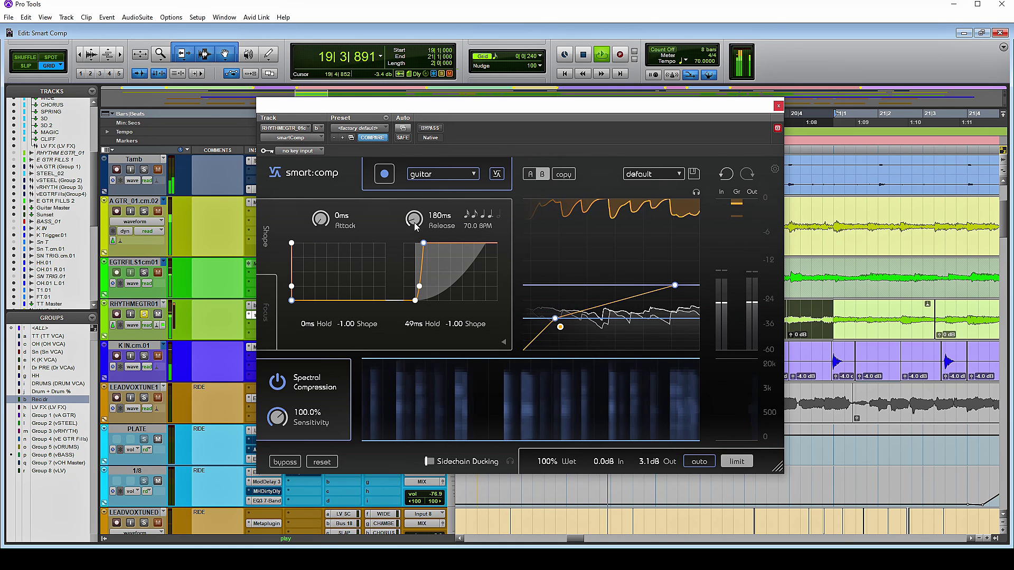
left_click_drag(417, 238, 417, 326)
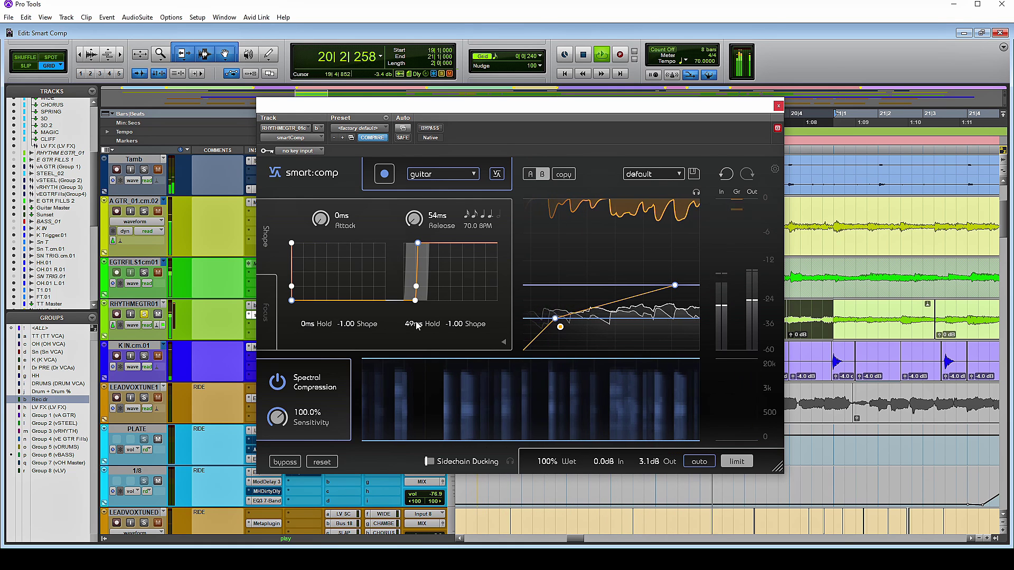
left_click_drag(421, 243, 424, 243)
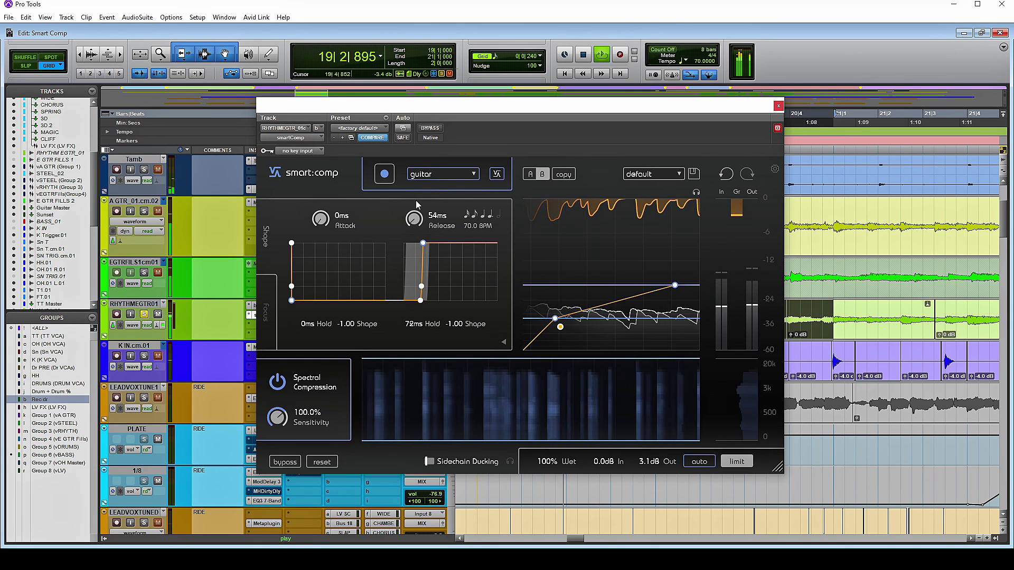
left_click_drag(398, 255, 388, 280)
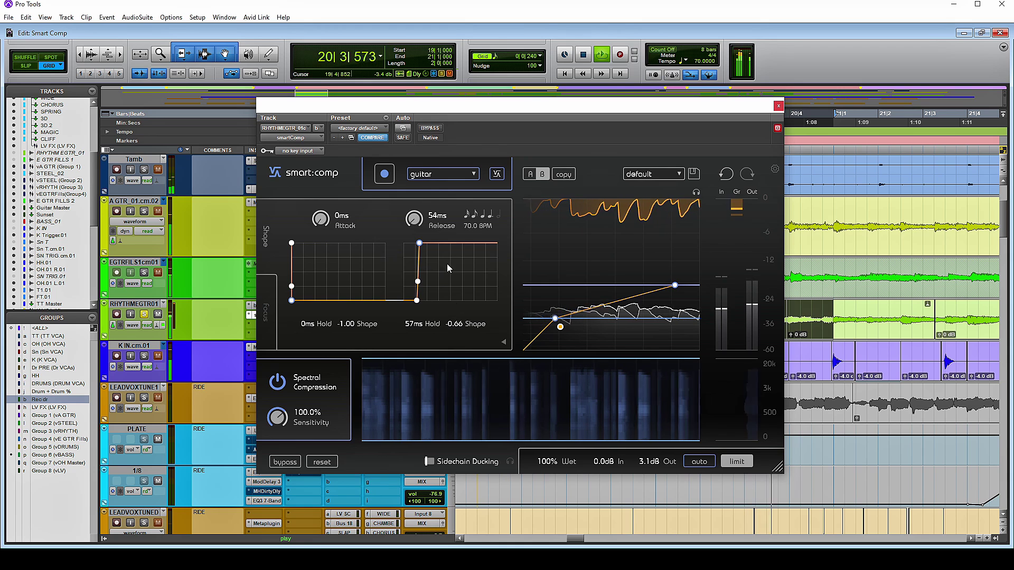
left_click_drag(447, 268, 447, 239)
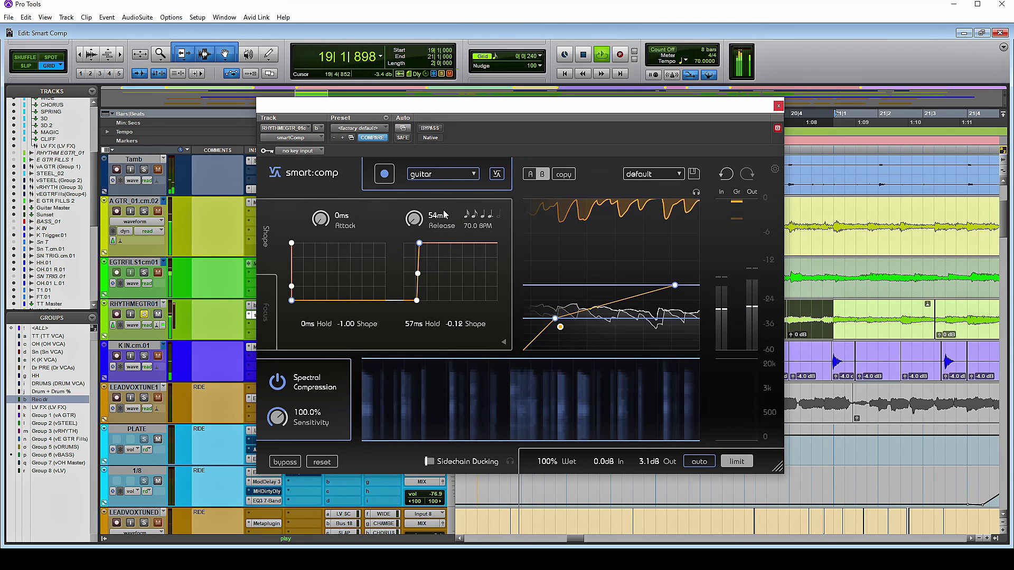
Step: Compare the rhythm guitar with the compressor bypassed and active during playback, and stop
left_click(429, 128)
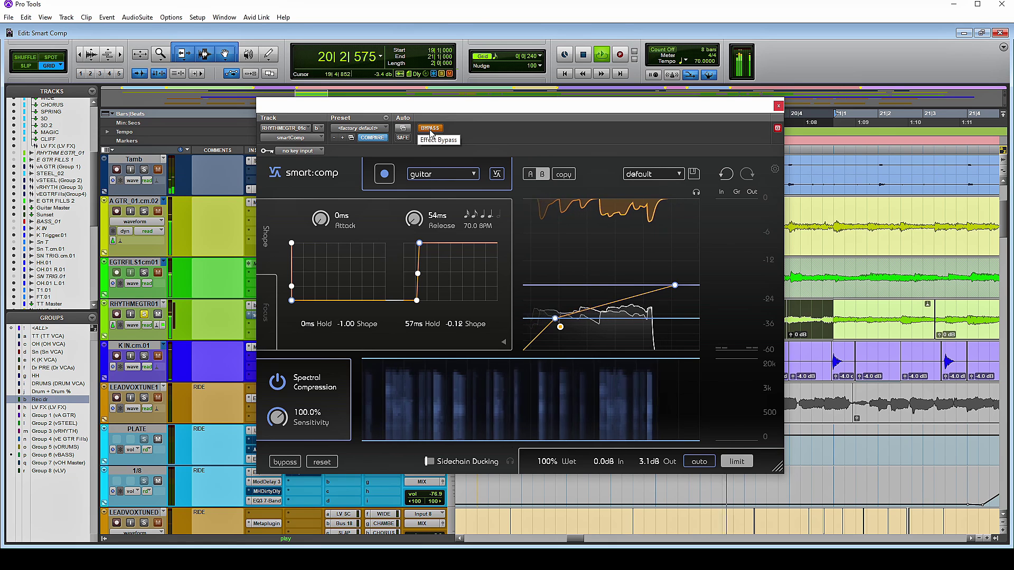
left_click(430, 130)
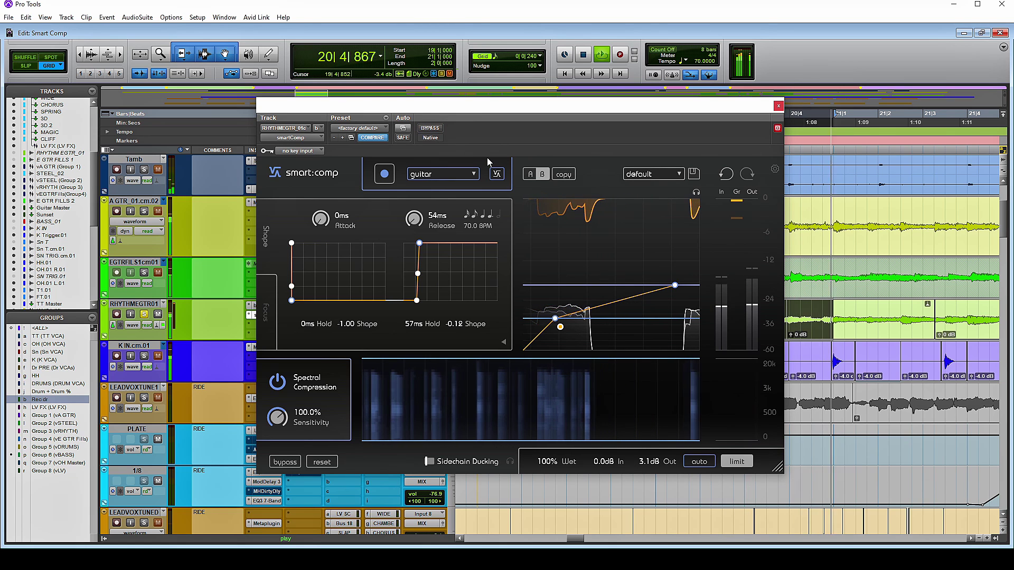
key("space")
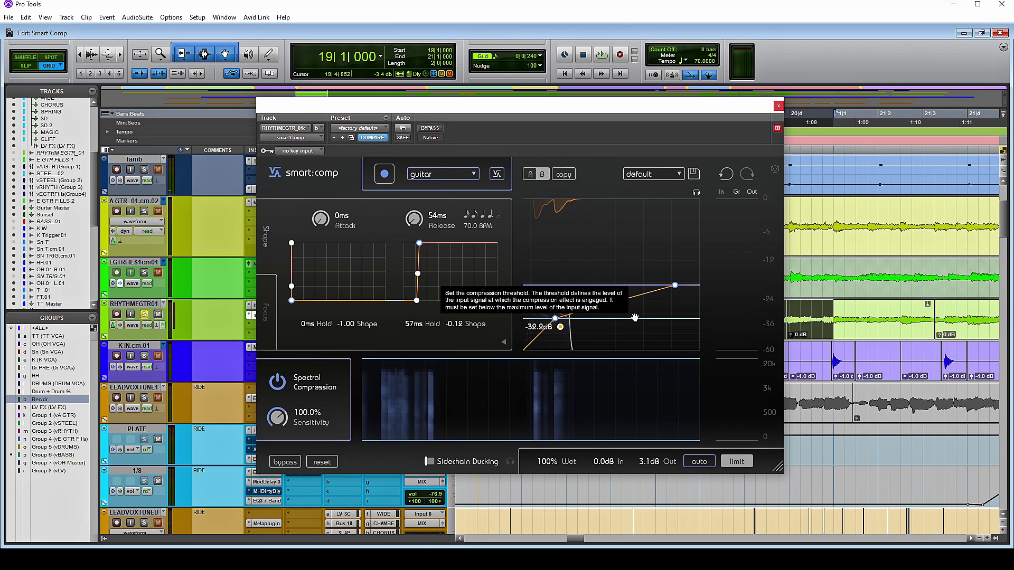
Step: Play the loop from parameter state A, alternate between states A and B, and stop playback on state B
left_click(530, 175)
key("space")
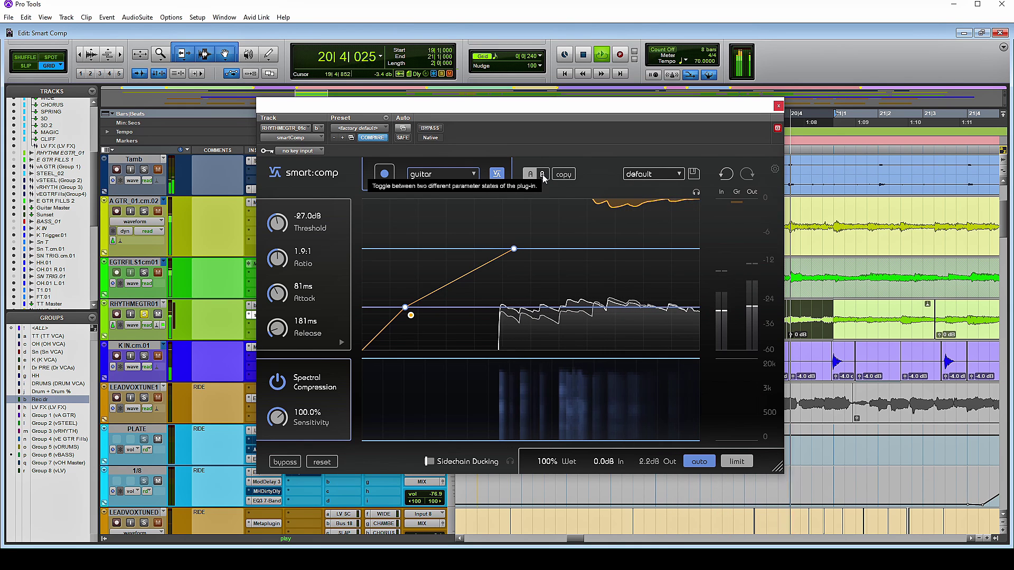
left_click(542, 174)
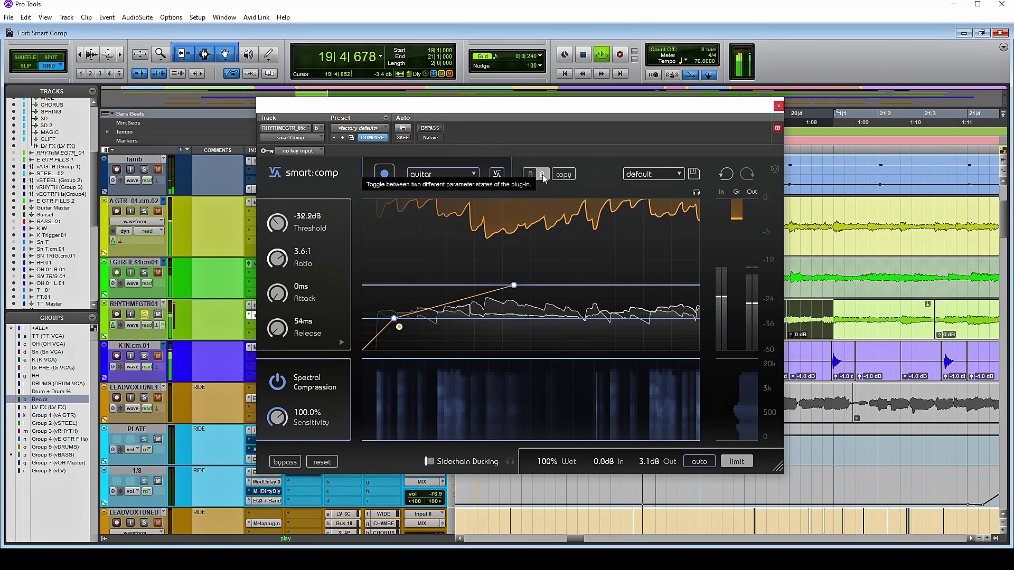
left_click(530, 175)
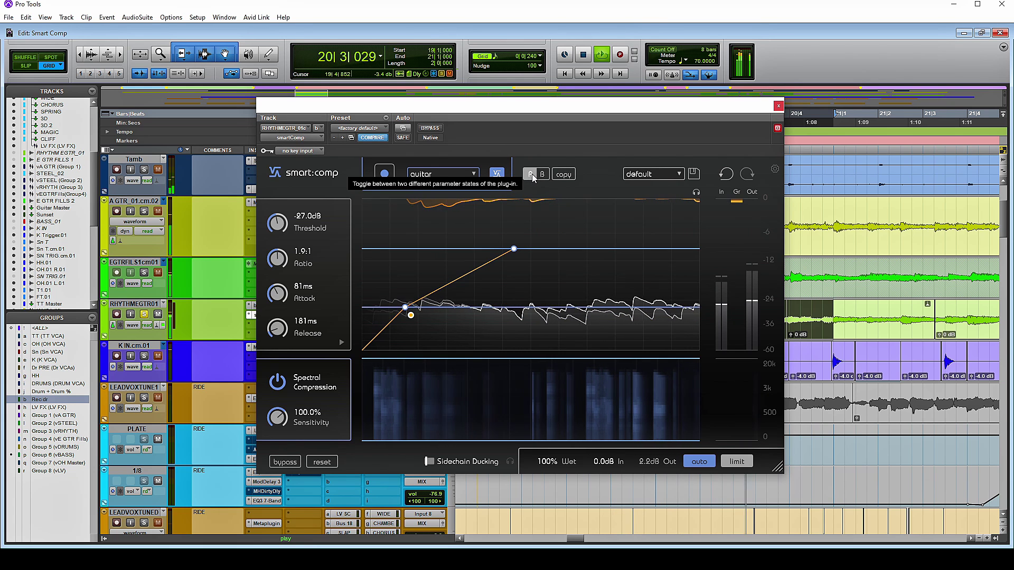
left_click(542, 176)
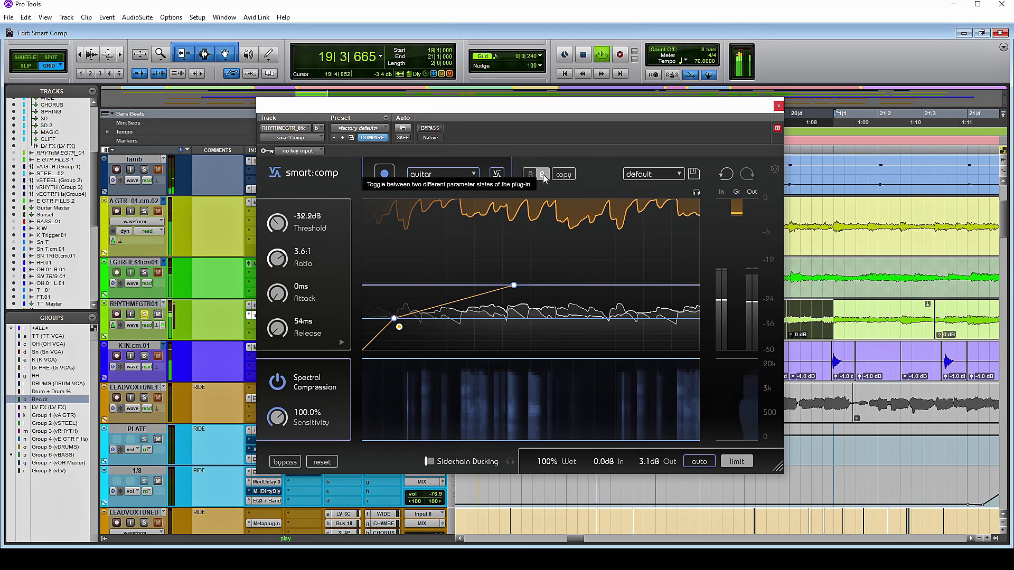
key("space")
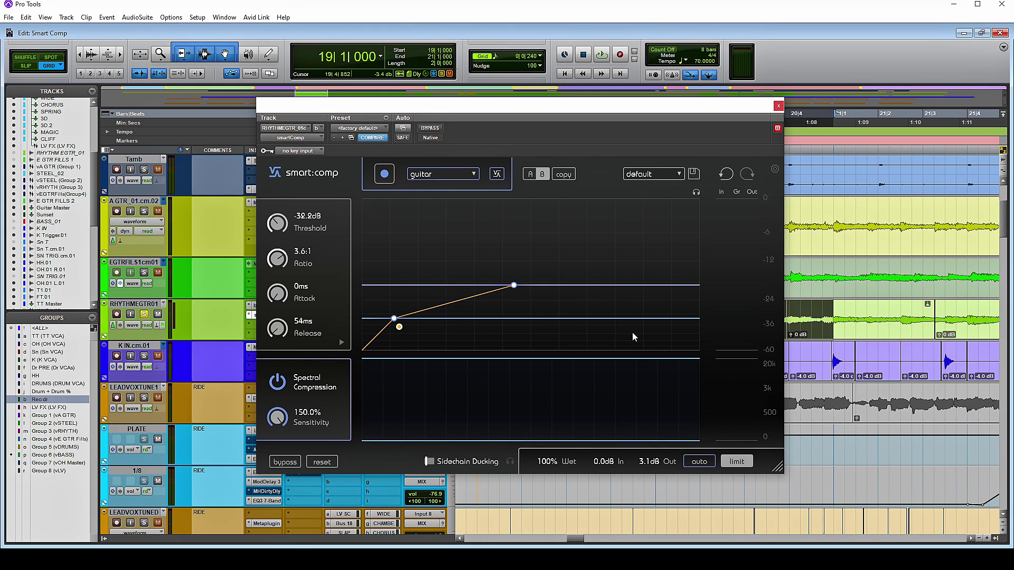
Step: Set state B's release to 18 ms and its ratio to 2.1:1 while the song plays
key("space")
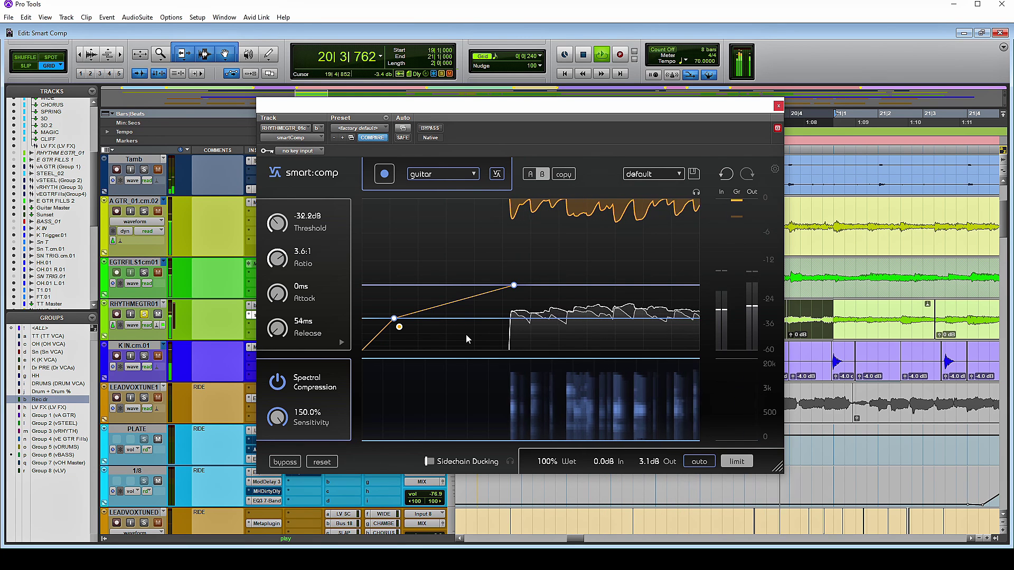
scroll(279, 333, "down", 5)
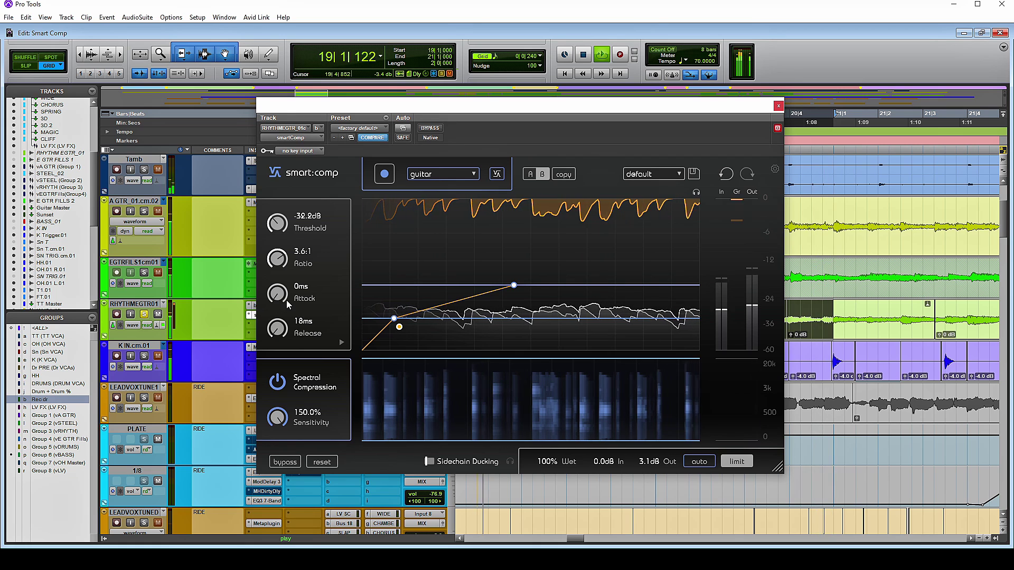
mouse_move(277, 260)
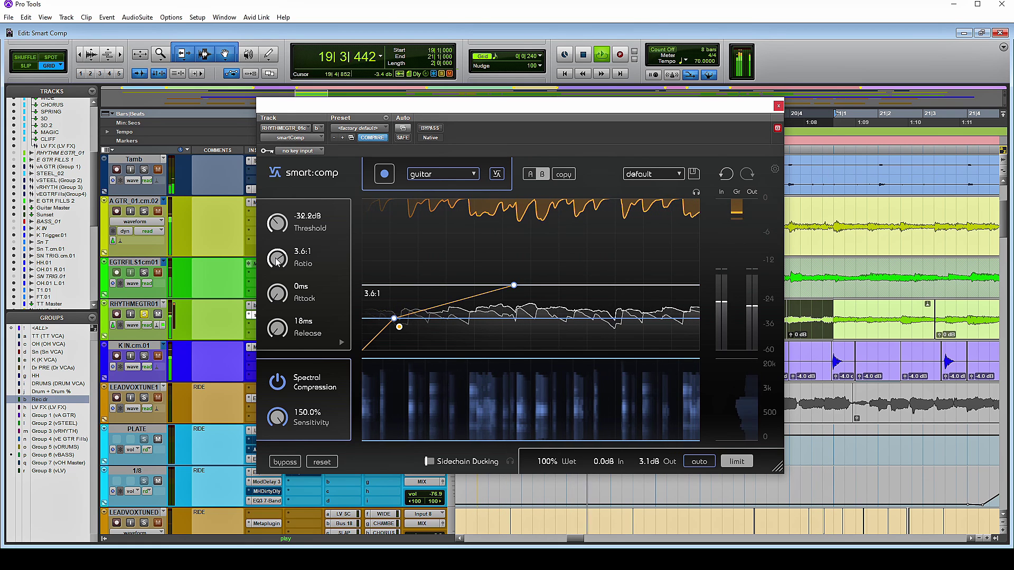
left_click_drag(277, 260, 278, 283)
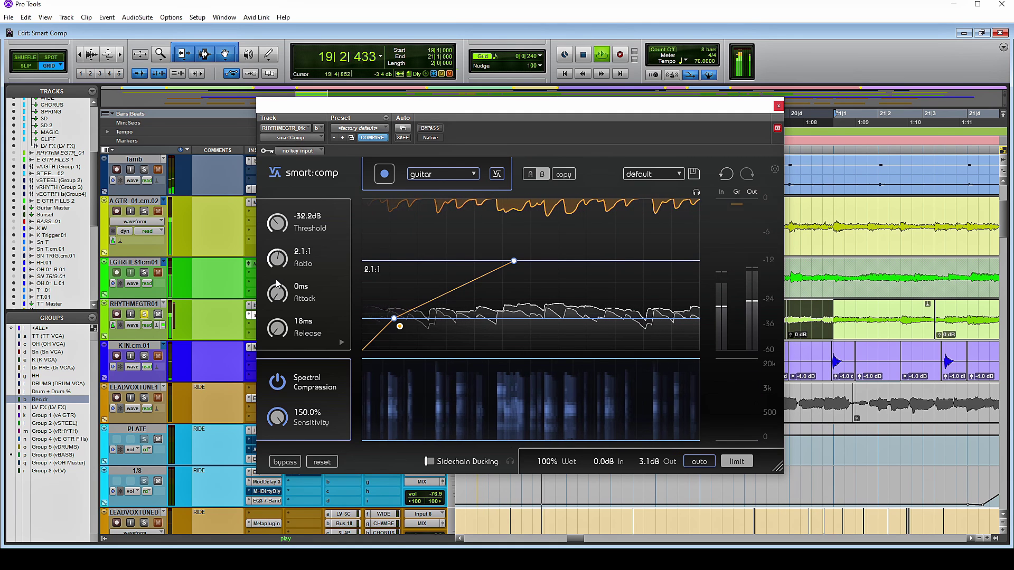
Step: Check the adjusted state B against state A and against the bypassed guitar during playback, and stop
left_click(542, 175)
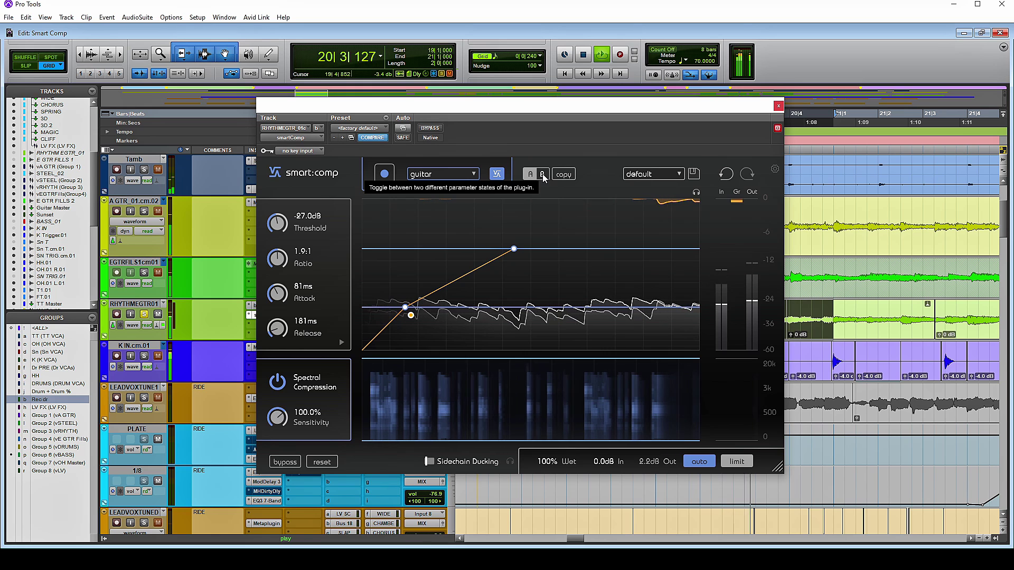
left_click(544, 176)
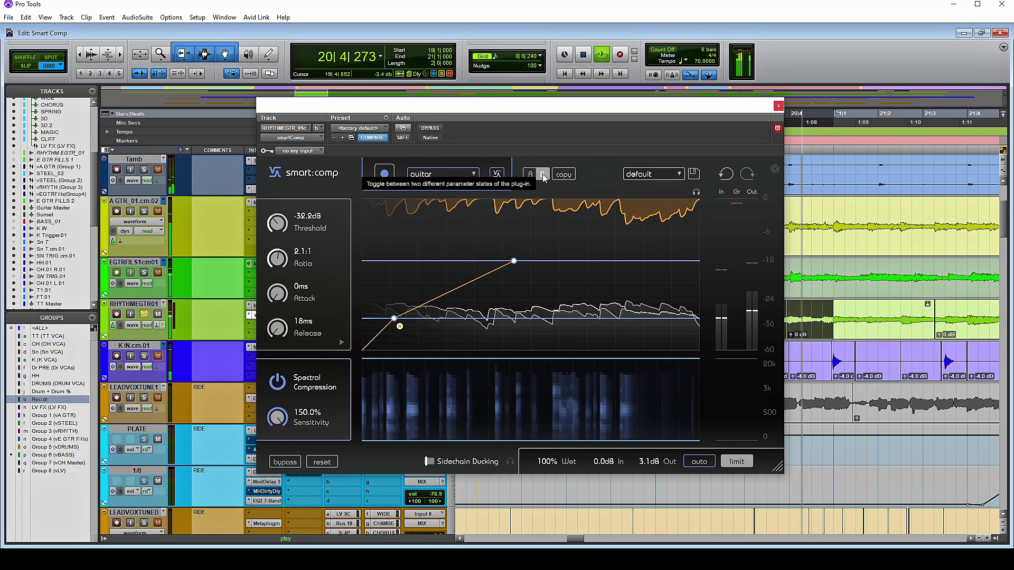
left_click(429, 129)
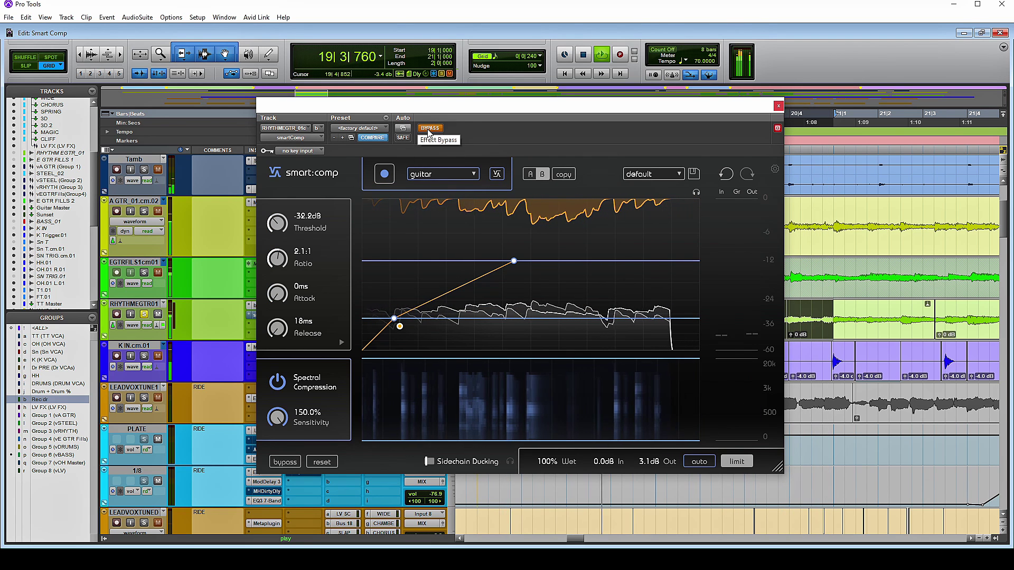
left_click(429, 128)
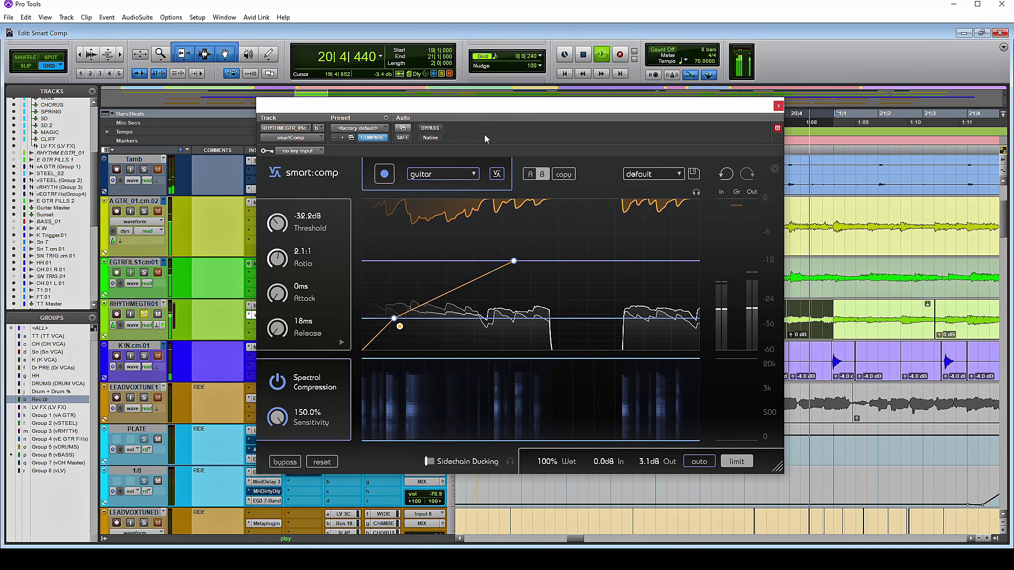
key("space")
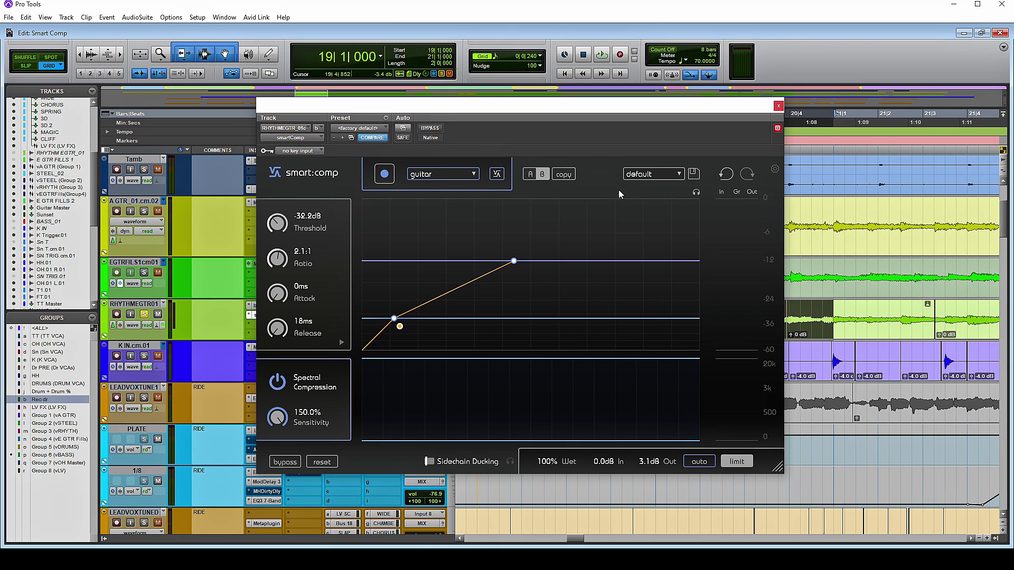
Step: Listen to the compressor's delta signal while setting the release to 78 ms with a 0.48 shape, and stop playback
left_click(695, 193)
key("space")
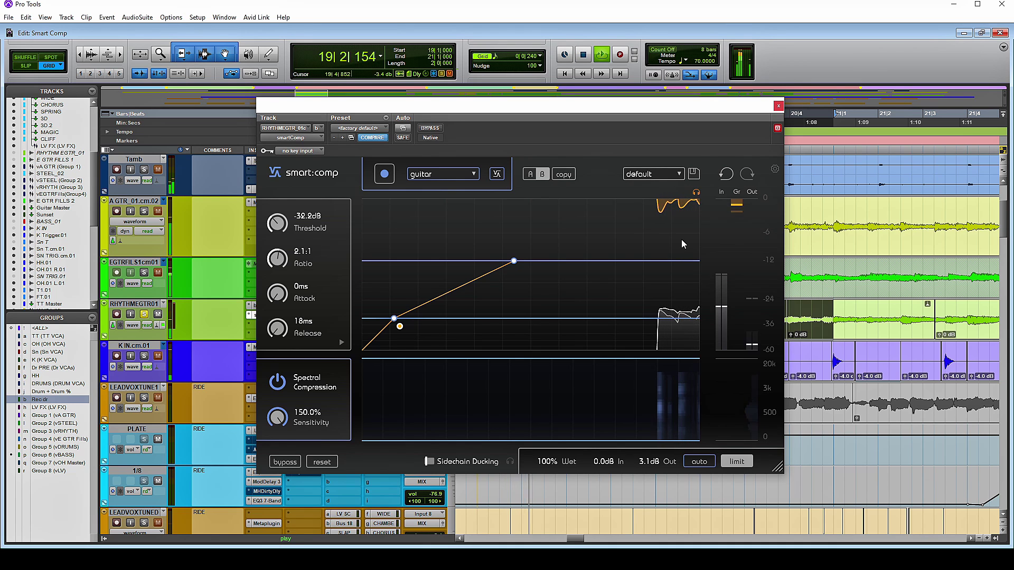
left_click(341, 342)
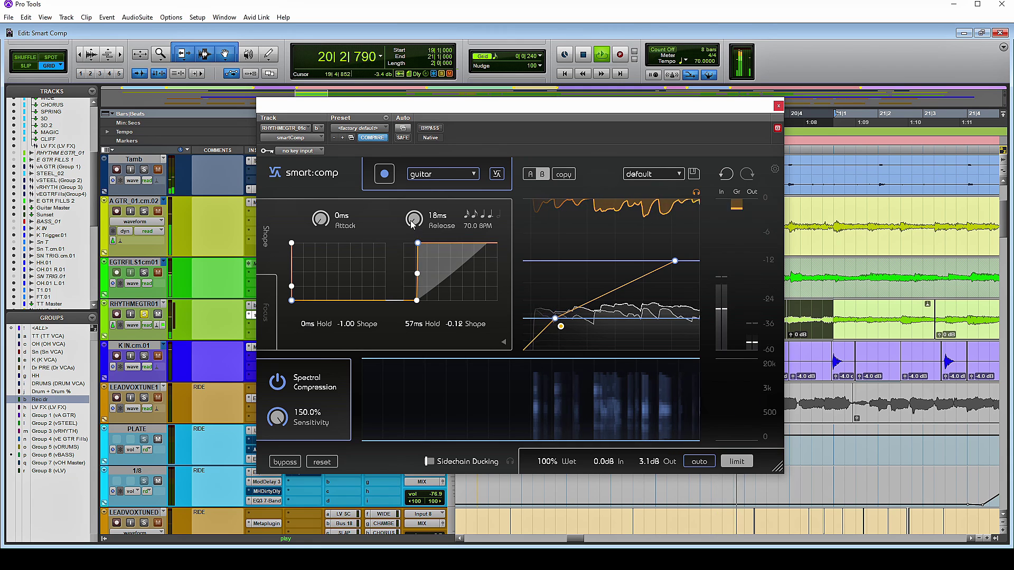
left_click(503, 342)
key("space")
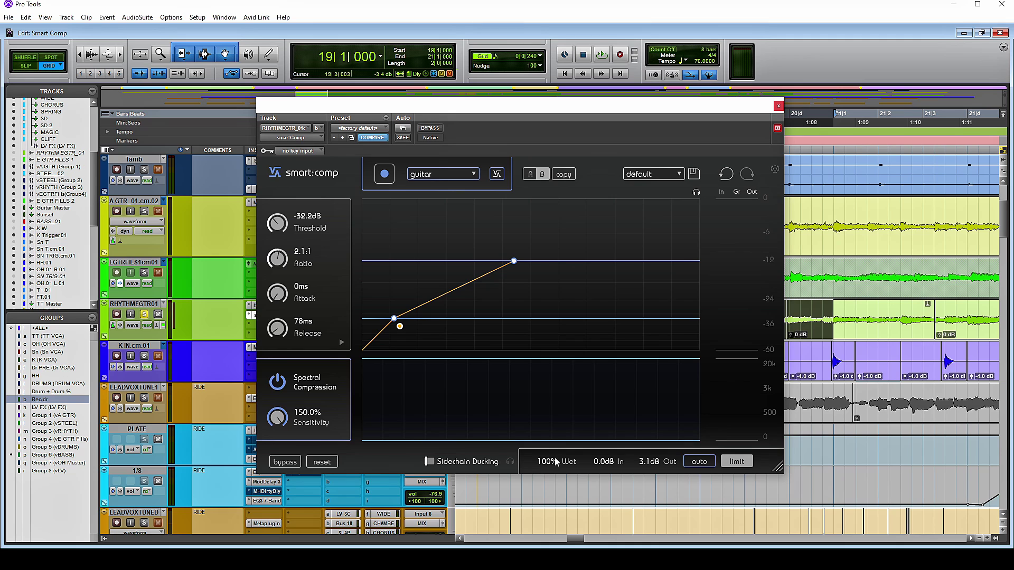
Step: Try adjusting the wet mix, and review the attack and release shape settings before returning to the main controls
left_click_drag(547, 464, 532, 416)
left_click(342, 343)
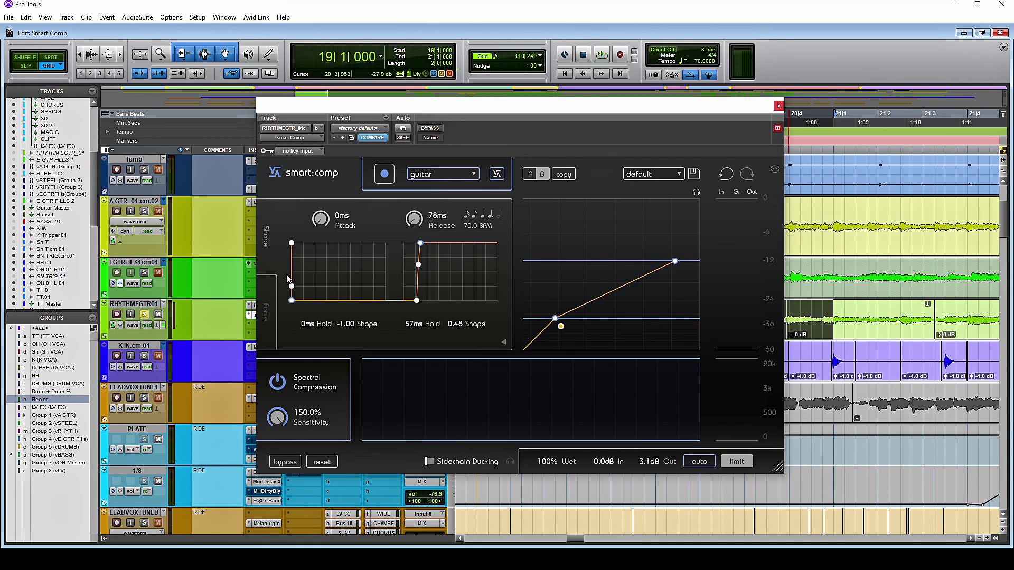
left_click(503, 342)
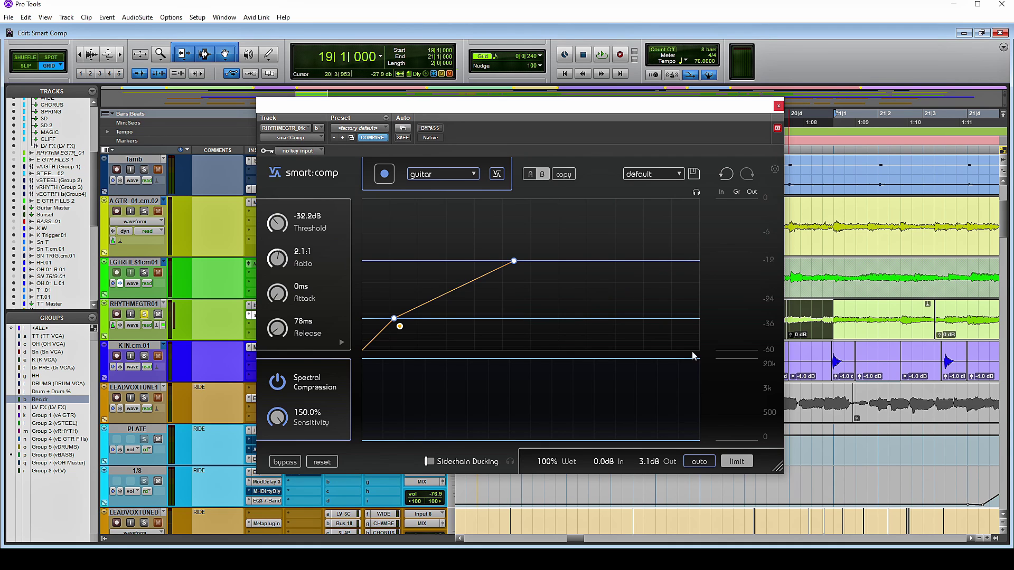